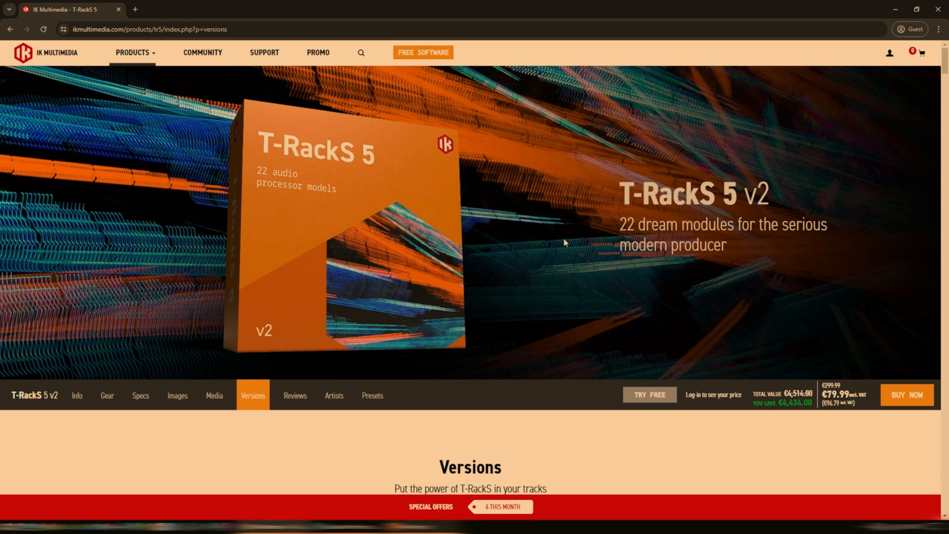
Step: Examine the T-RackS version comparison table for the prices and processors included in CS, Special Edition, 5 v2 and MAX v2
{"action": "scroll", "coordinate": [565, 243], "scroll_direction": "down", "scroll_amount": 5}
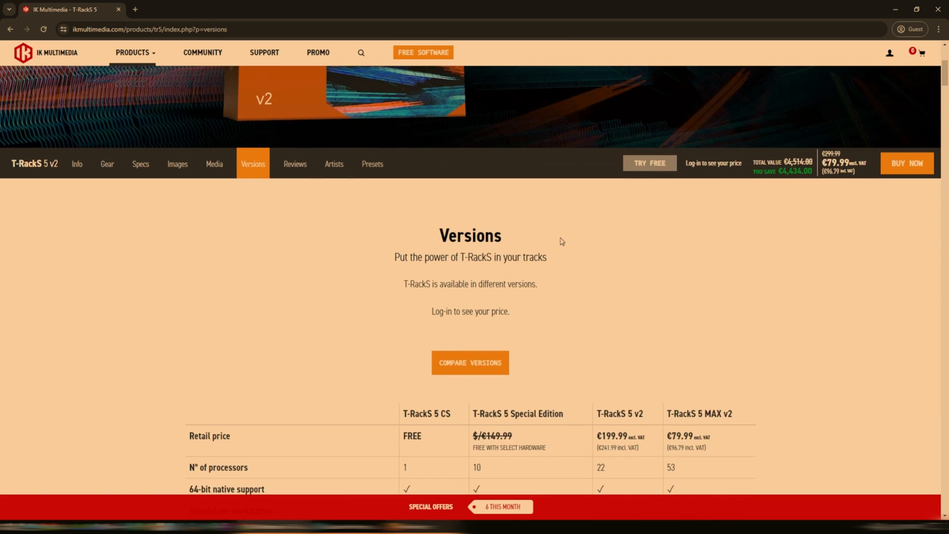
{"action": "scroll", "coordinate": [563, 241], "scroll_direction": "down", "scroll_amount": 3}
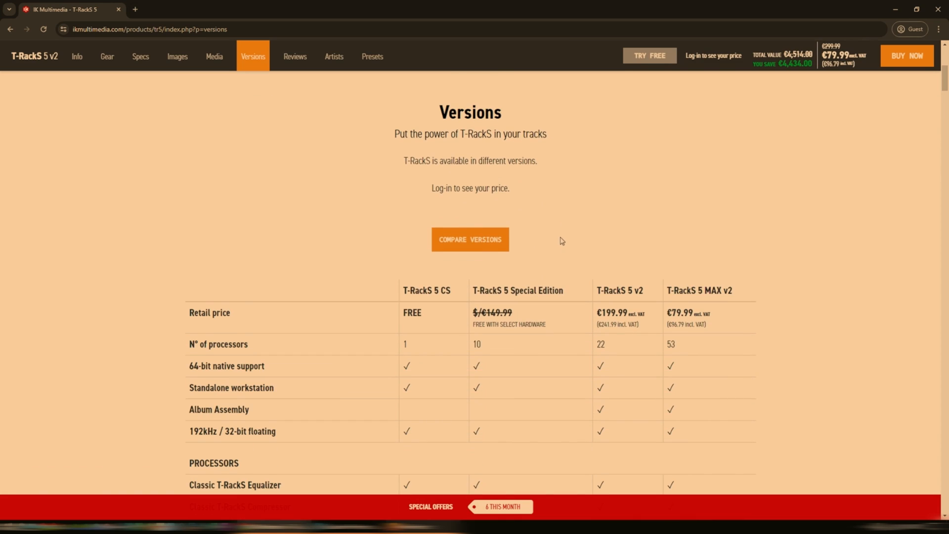
{"action": "scroll", "coordinate": [562, 241], "scroll_direction": "down", "scroll_amount": 1}
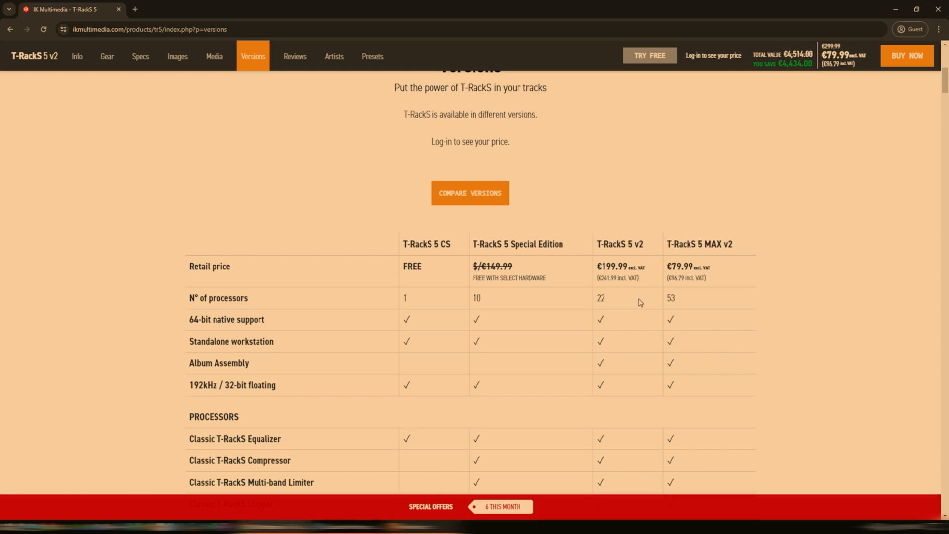
{"action": "scroll", "coordinate": [640, 303], "scroll_direction": "down", "scroll_amount": 7}
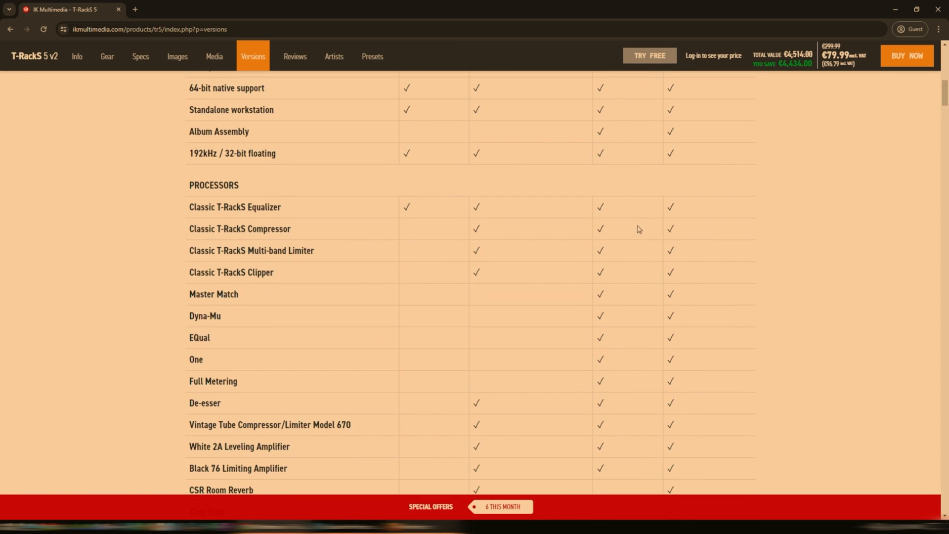
{"action": "scroll", "coordinate": [603, 222], "scroll_direction": "down", "scroll_amount": 2}
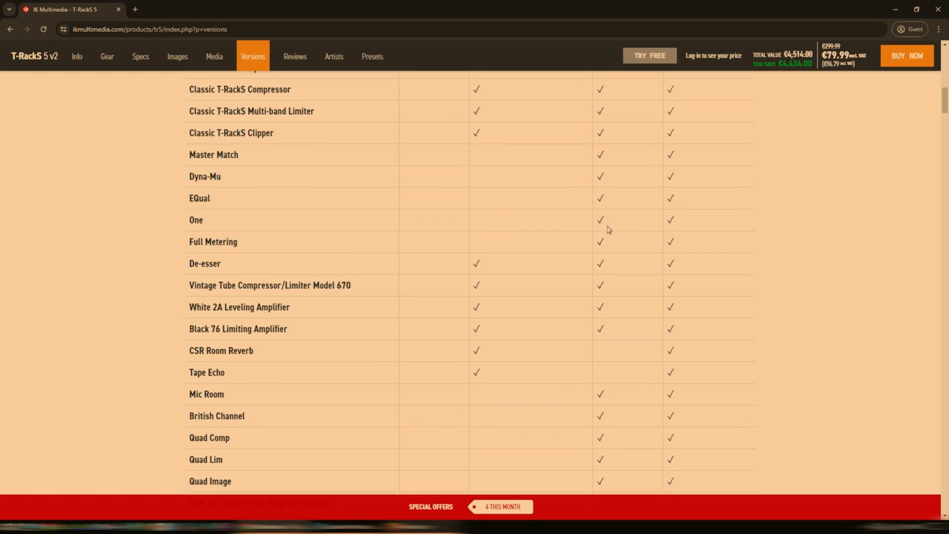
{"action": "scroll", "coordinate": [610, 230], "scroll_direction": "down", "scroll_amount": 3}
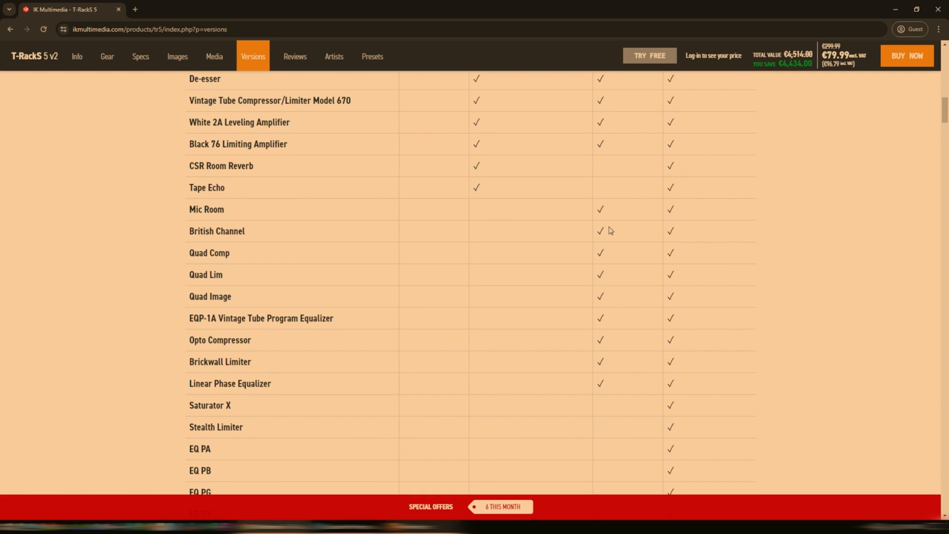
{"action": "scroll", "coordinate": [611, 231], "scroll_direction": "down", "scroll_amount": 3}
{"action": "scroll", "coordinate": [610, 228], "scroll_direction": "up", "scroll_amount": 9}
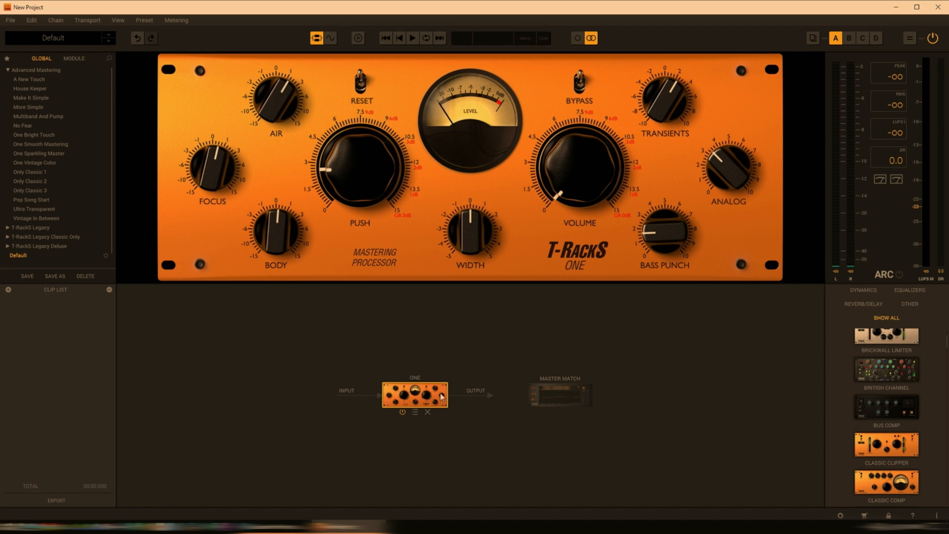
Step: In the standalone T-RackS 5, add the Classic Clipper and Classic Comp modules to the chain after One
{"action": "left_click_drag", "start_coordinate": [893, 450], "coordinate": [510, 403]}
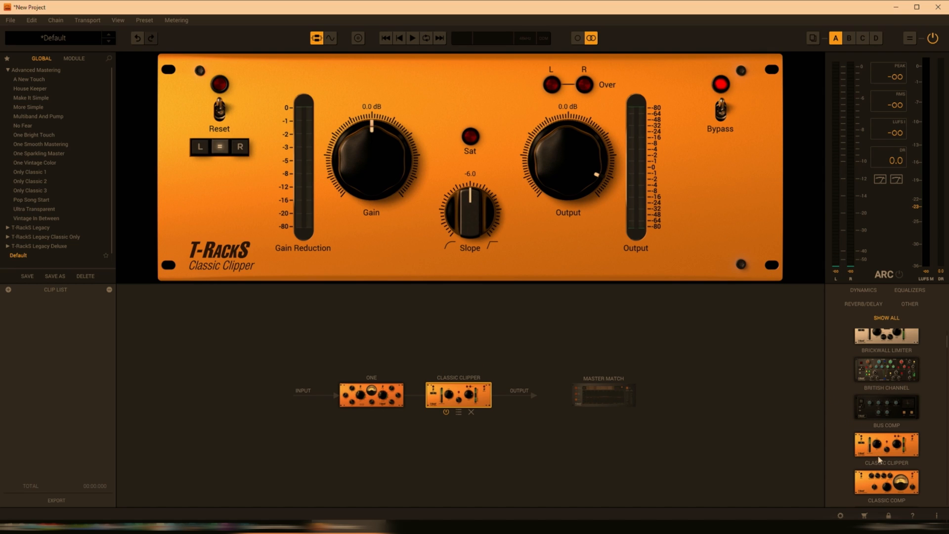
{"action": "left_click_drag", "start_coordinate": [883, 487], "coordinate": [545, 399]}
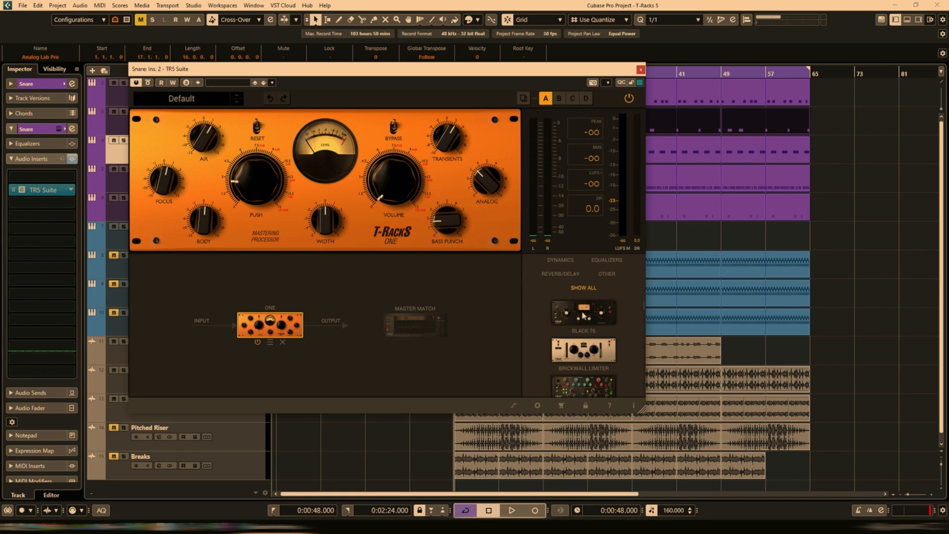
Step: In Cubase, add the Black 76 and De-Esser modules after One in the Snare track's TR5 Suite chain
{"action": "left_click_drag", "start_coordinate": [586, 317], "coordinate": [349, 334]}
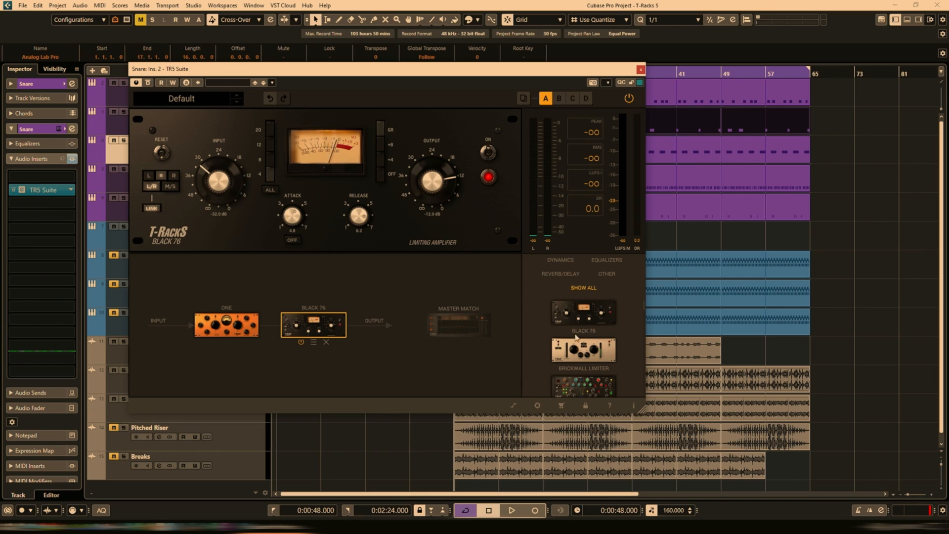
{"action": "scroll", "coordinate": [579, 347], "scroll_direction": "down", "scroll_amount": 3}
{"action": "scroll", "coordinate": [603, 361], "scroll_direction": "down", "scroll_amount": 3}
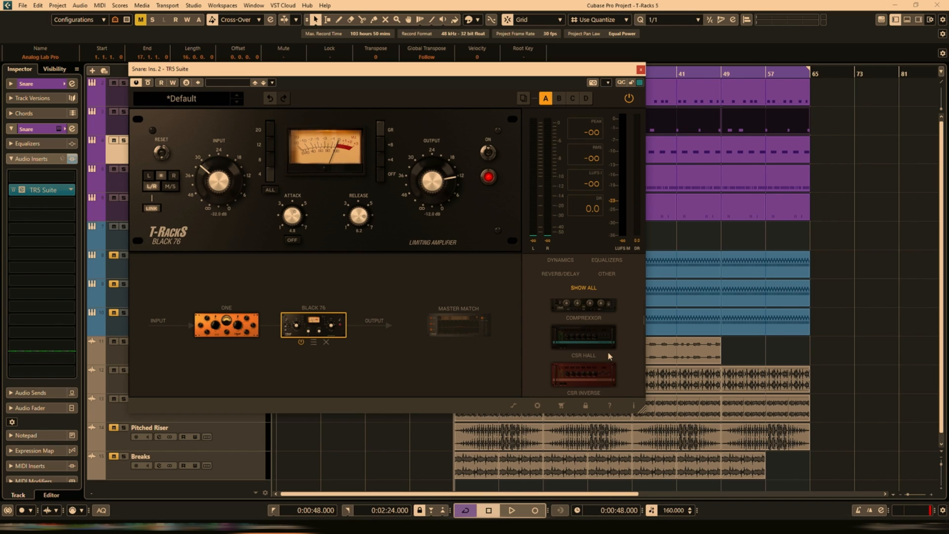
{"action": "scroll", "coordinate": [607, 352], "scroll_direction": "down", "scroll_amount": 2}
{"action": "left_click_drag", "start_coordinate": [607, 361], "coordinate": [383, 327]}
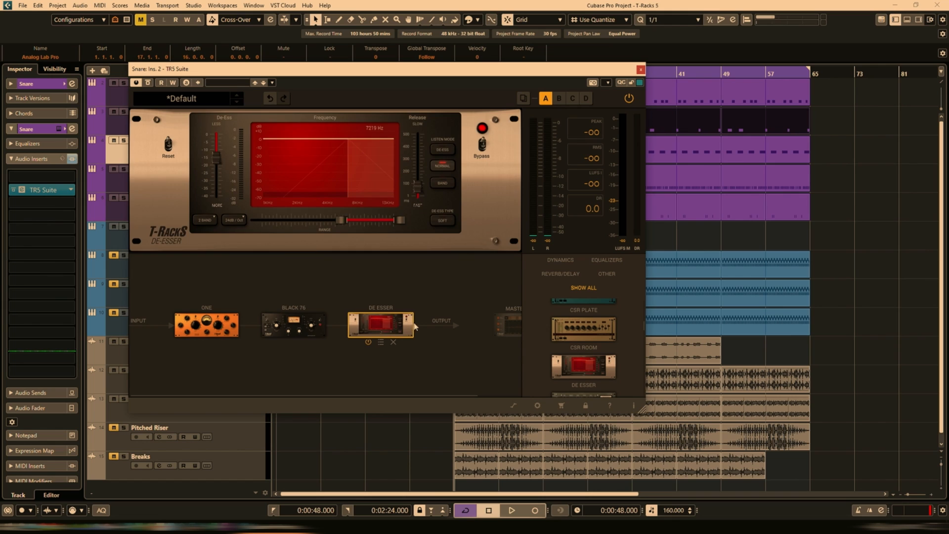
Step: View the controls of the One, Black 76 and De-Esser modules in the chain one after another
{"action": "left_click", "coordinate": [225, 331]}
{"action": "left_click", "coordinate": [291, 332]}
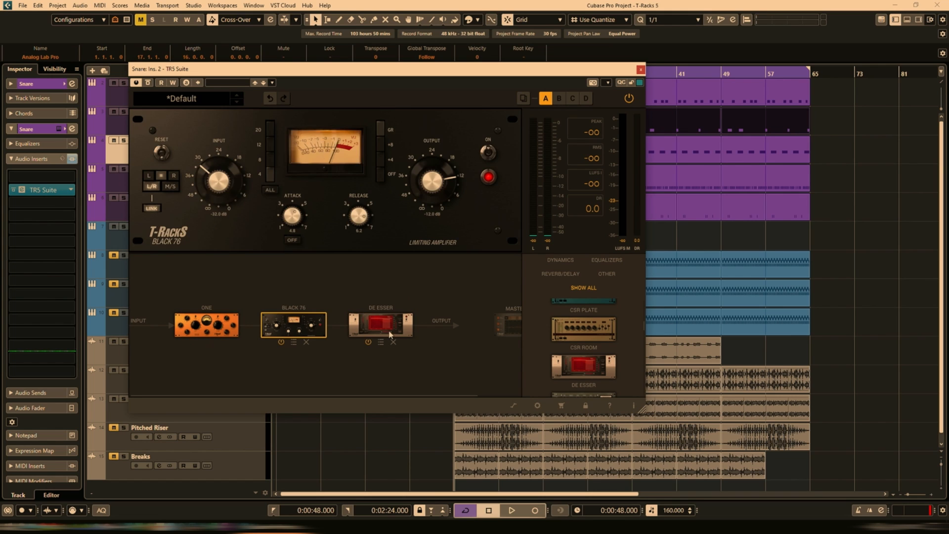
{"action": "left_click", "coordinate": [380, 331]}
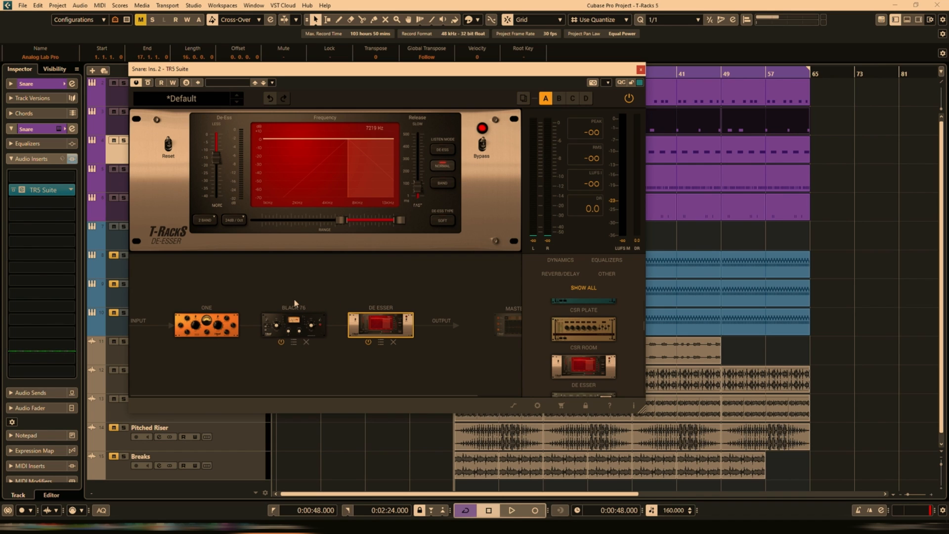
Step: Reposition the TR5 Suite window and look through its global preset list without loading a preset
{"action": "left_click_drag", "start_coordinate": [246, 70], "coordinate": [326, 85]}
{"action": "left_click_drag", "start_coordinate": [394, 84], "coordinate": [326, 91]}
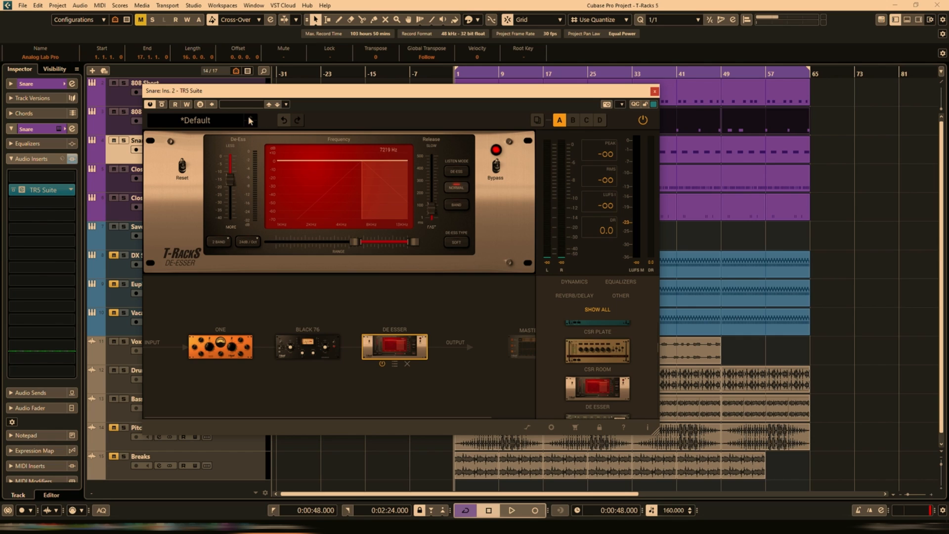
{"action": "left_click", "coordinate": [221, 117]}
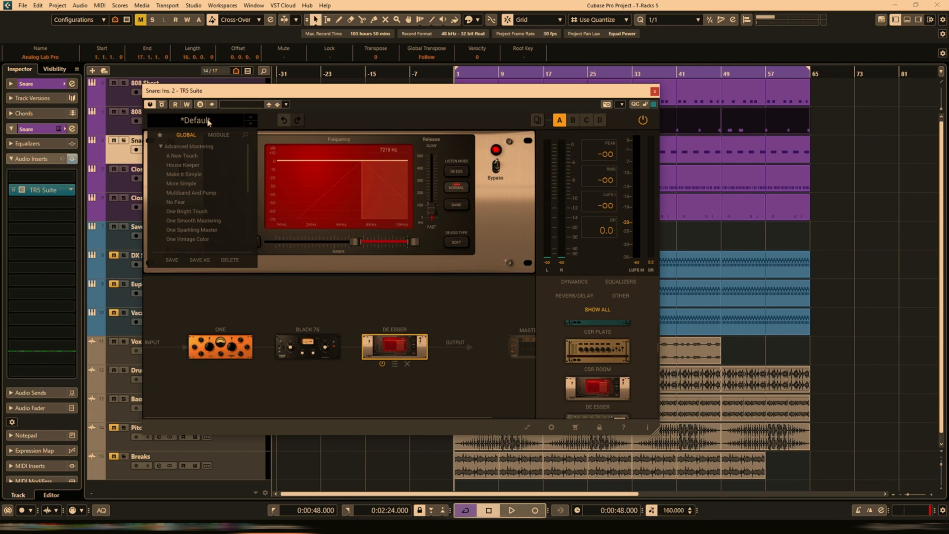
{"action": "left_click", "coordinate": [338, 126]}
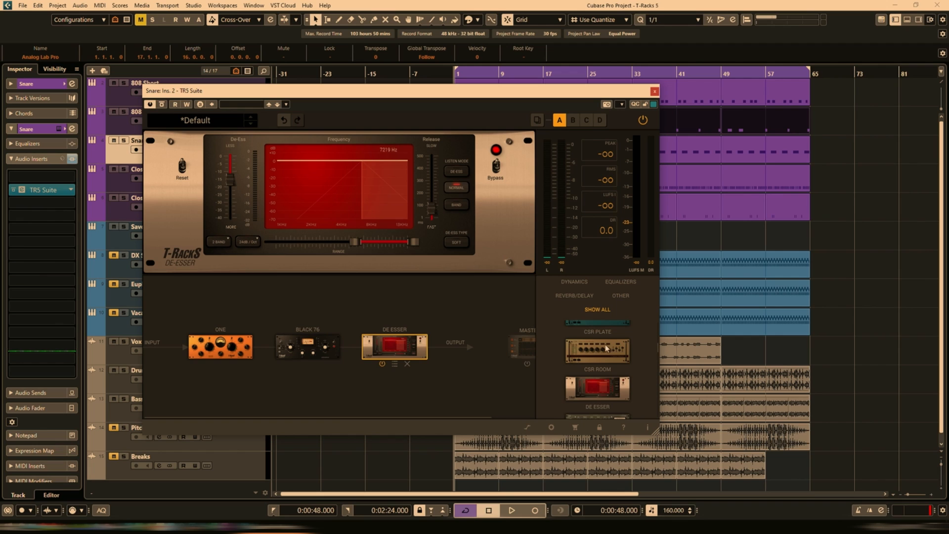
Step: Add the Mic Room module to the chain after the De-Esser and close the TR5 Suite window
{"action": "scroll", "coordinate": [605, 344], "scroll_direction": "down", "scroll_amount": 3}
{"action": "scroll", "coordinate": [604, 347], "scroll_direction": "down", "scroll_amount": 2}
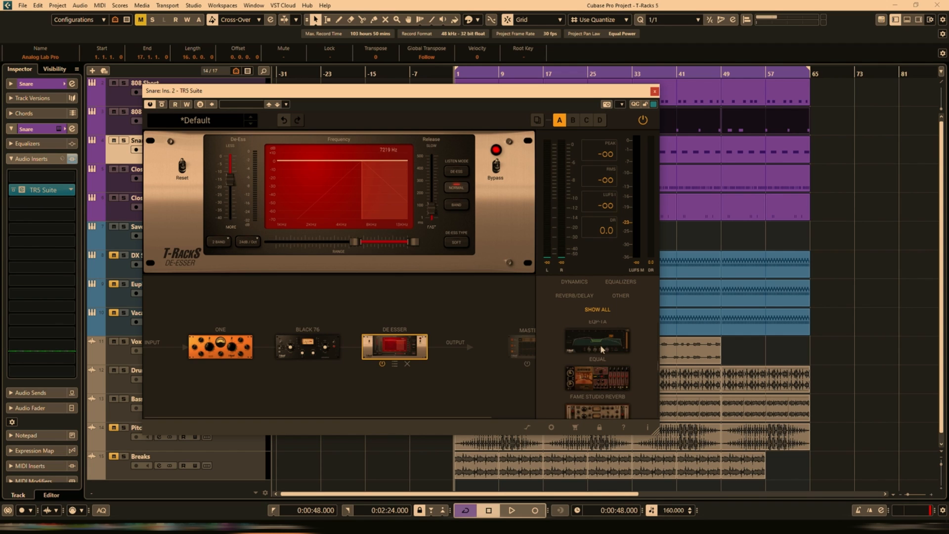
{"action": "scroll", "coordinate": [601, 347], "scroll_direction": "down", "scroll_amount": 4}
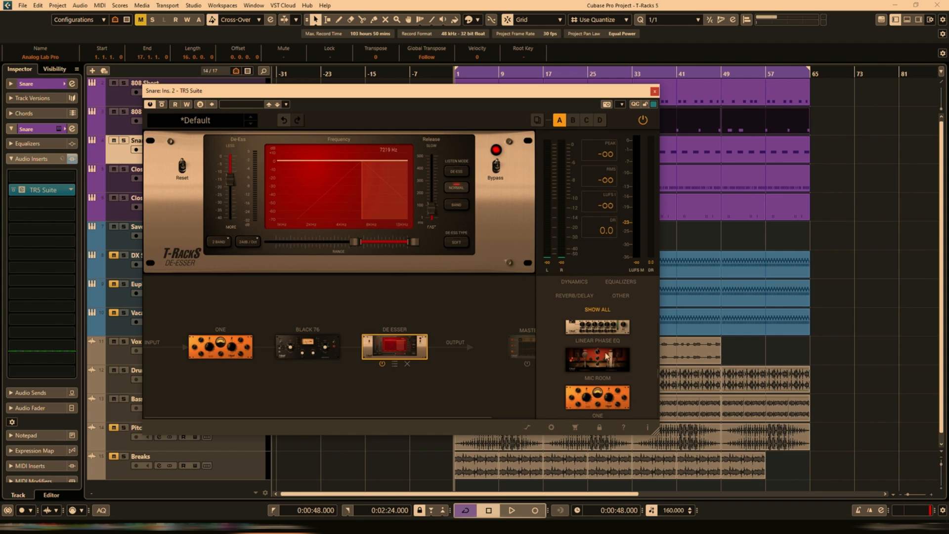
{"action": "left_click_drag", "start_coordinate": [607, 356], "coordinate": [482, 349]}
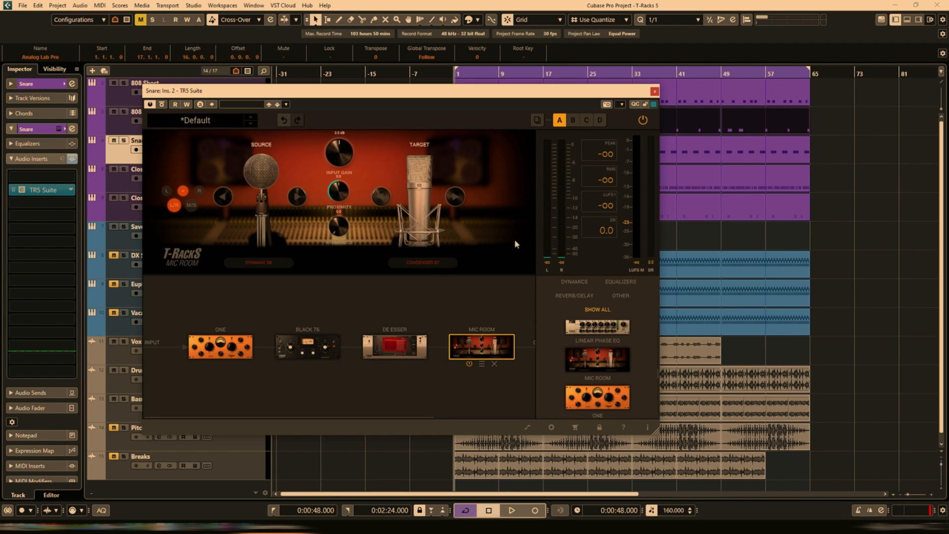
{"action": "left_click", "coordinate": [655, 91]}
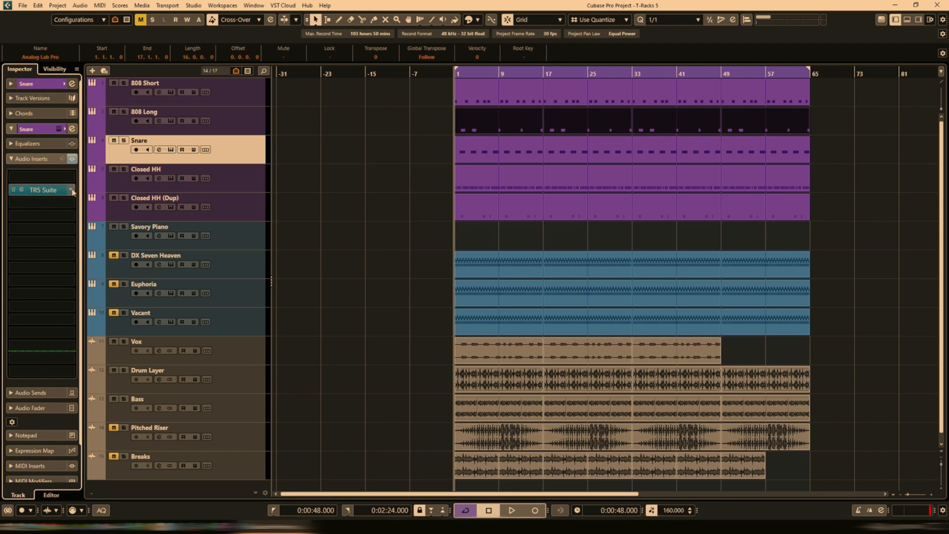
Step: Replace TR5 Suite with TR5 British Channel in the Snare track's second insert slot
{"action": "left_click", "coordinate": [45, 190]}
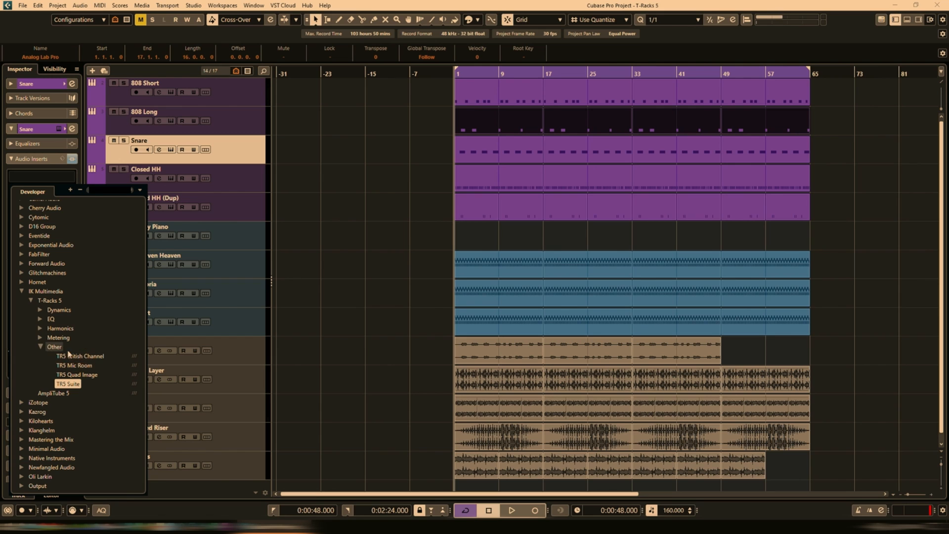
{"action": "left_click", "coordinate": [74, 356]}
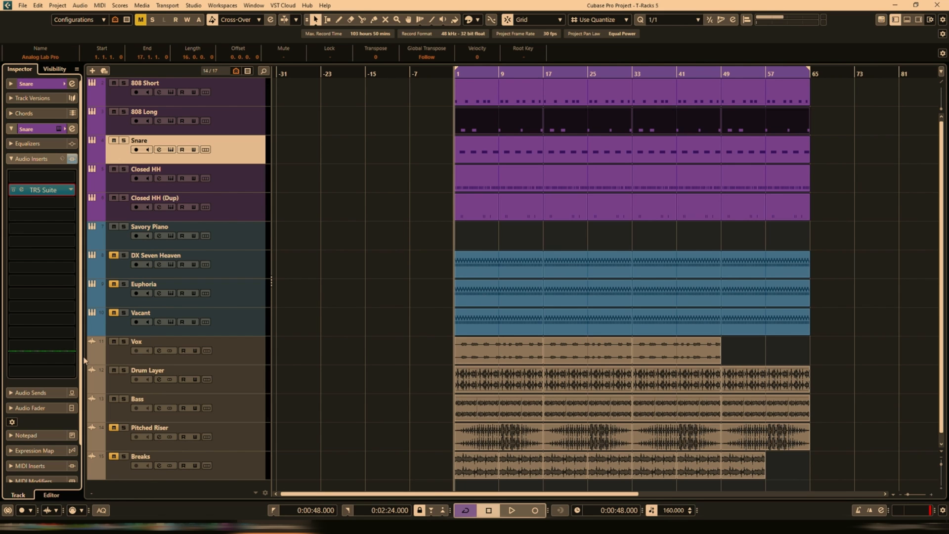
Step: Review the individual T-RackS 5 plug-ins under Dynamics, EQ, Harmonics, Metering and Other, and reselect TR5 British Channel for the Snare insert
{"action": "left_click", "coordinate": [22, 191]}
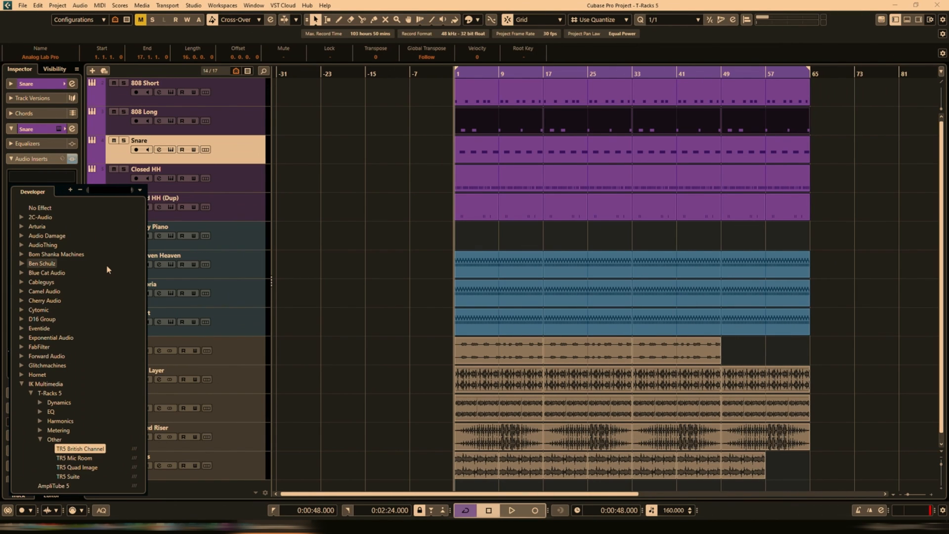
{"action": "scroll", "coordinate": [101, 282], "scroll_direction": "down", "scroll_amount": 3}
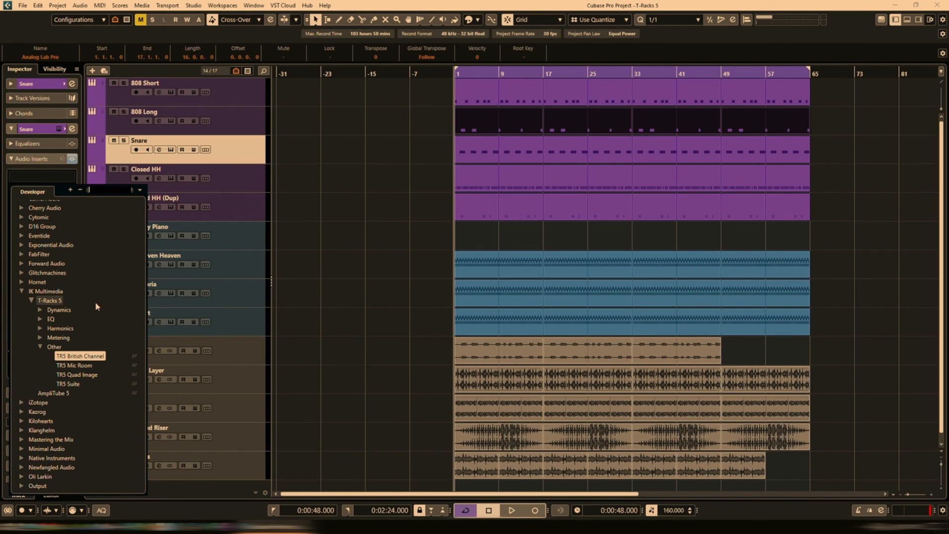
{"action": "left_click", "coordinate": [41, 347]}
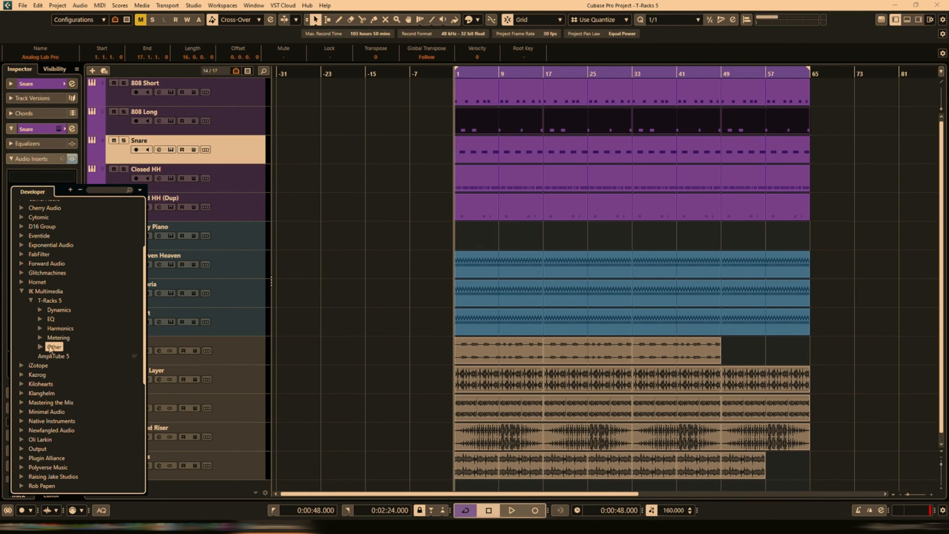
{"action": "left_click", "coordinate": [40, 311]}
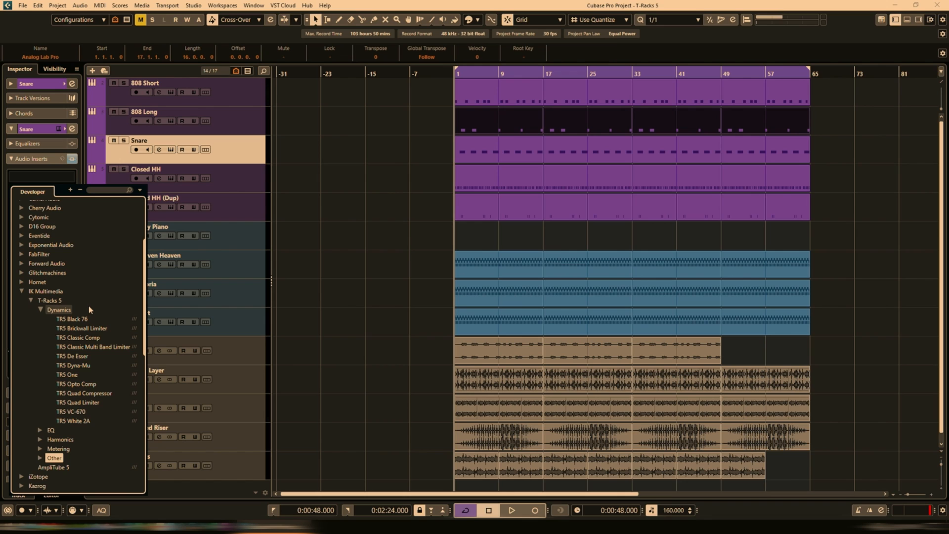
{"action": "scroll", "coordinate": [88, 305], "scroll_direction": "down", "scroll_amount": 2}
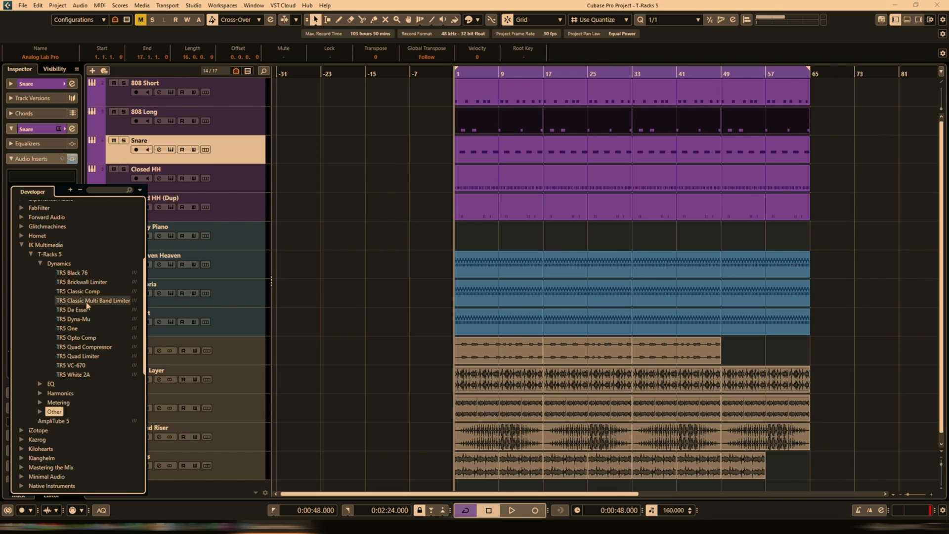
{"action": "left_click", "coordinate": [40, 384]}
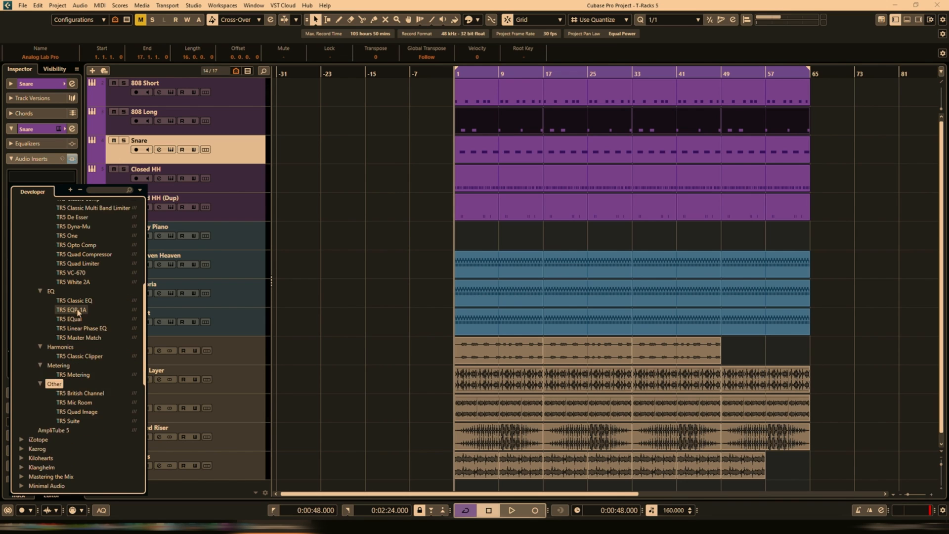
{"action": "scroll", "coordinate": [74, 309], "scroll_direction": "up", "scroll_amount": 1}
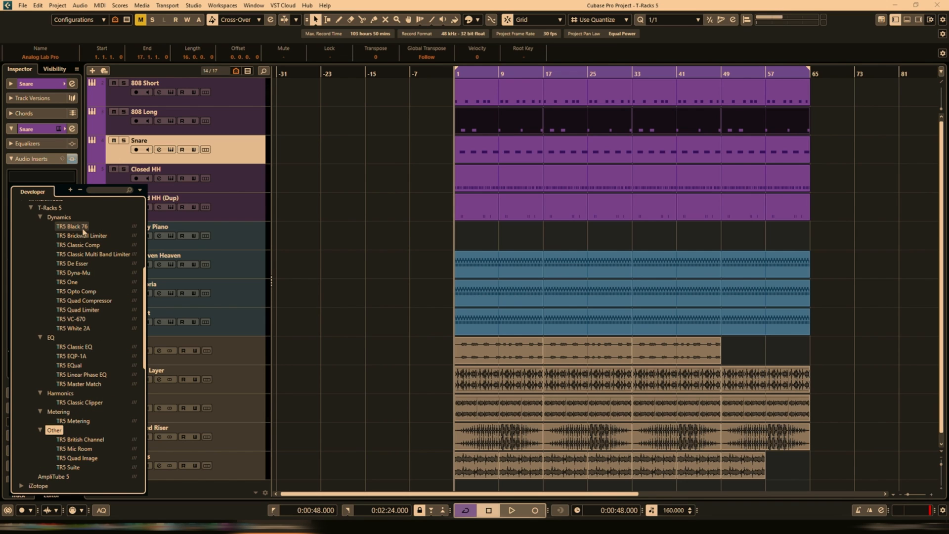
{"action": "scroll", "coordinate": [91, 355], "scroll_direction": "down", "scroll_amount": 2}
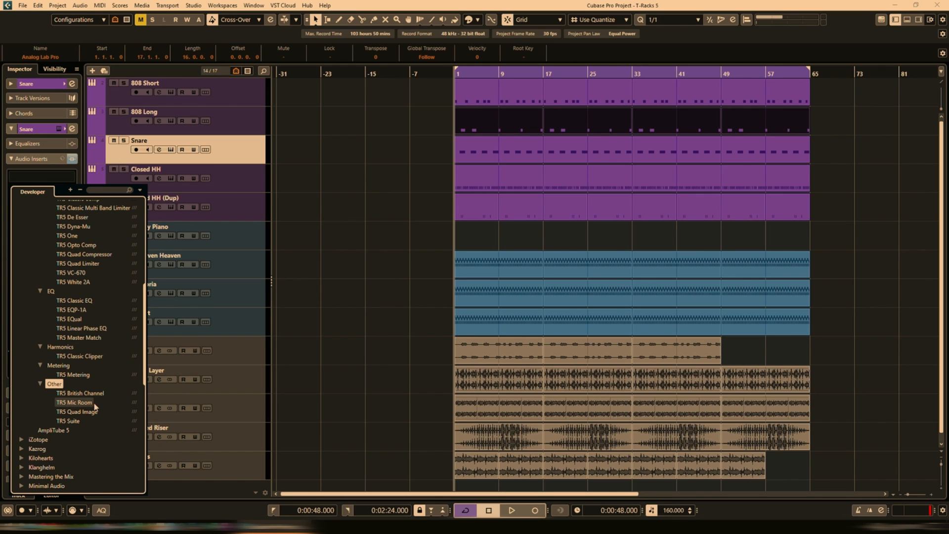
{"action": "left_click", "coordinate": [81, 393]}
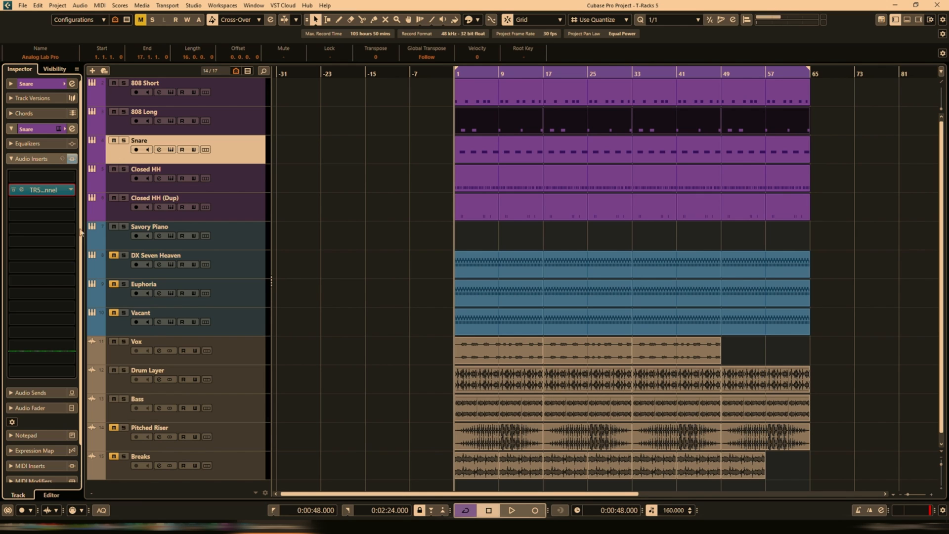
Step: Load TR5 Black 76 and after it TR5 One in the Snare track's second insert slot, showing each plug-in's window
{"action": "left_click", "coordinate": [23, 190]}
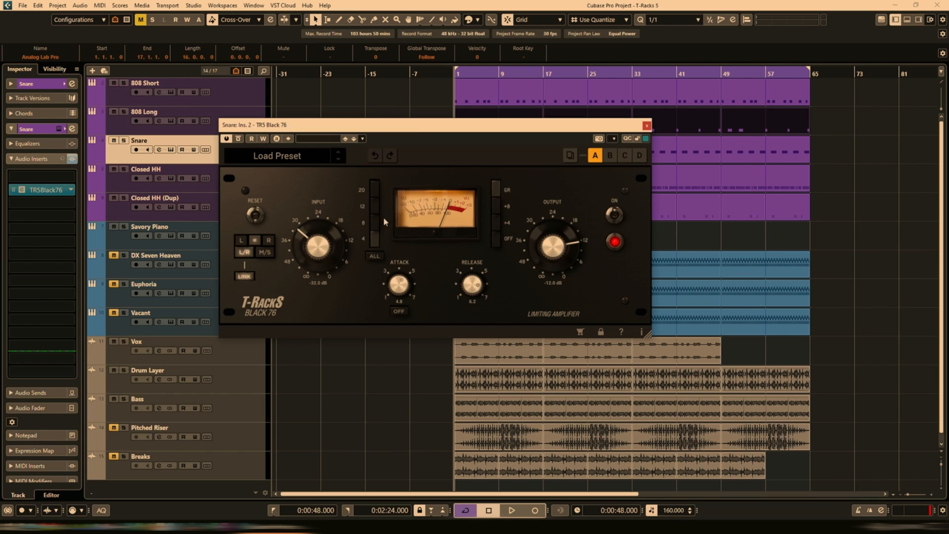
{"action": "left_click_drag", "start_coordinate": [414, 130], "coordinate": [386, 130]}
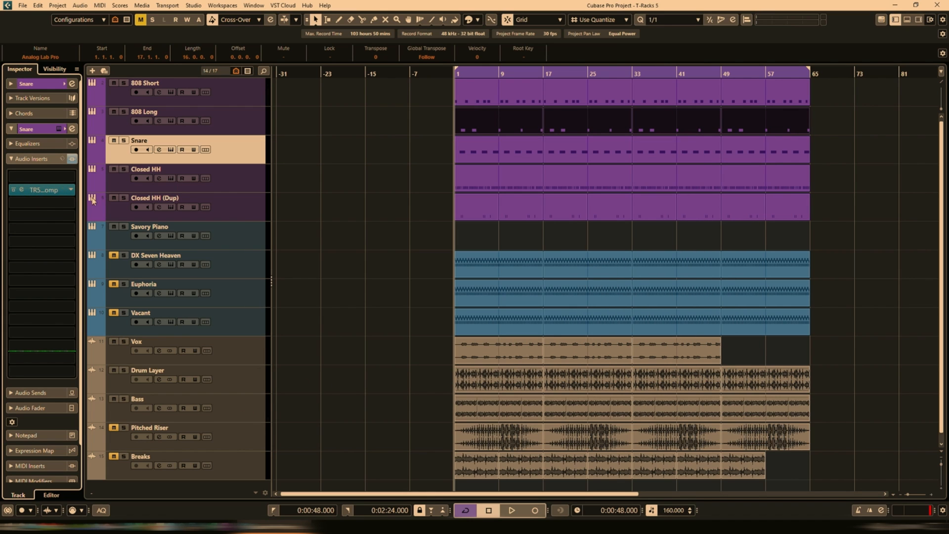
{"action": "left_click", "coordinate": [22, 190]}
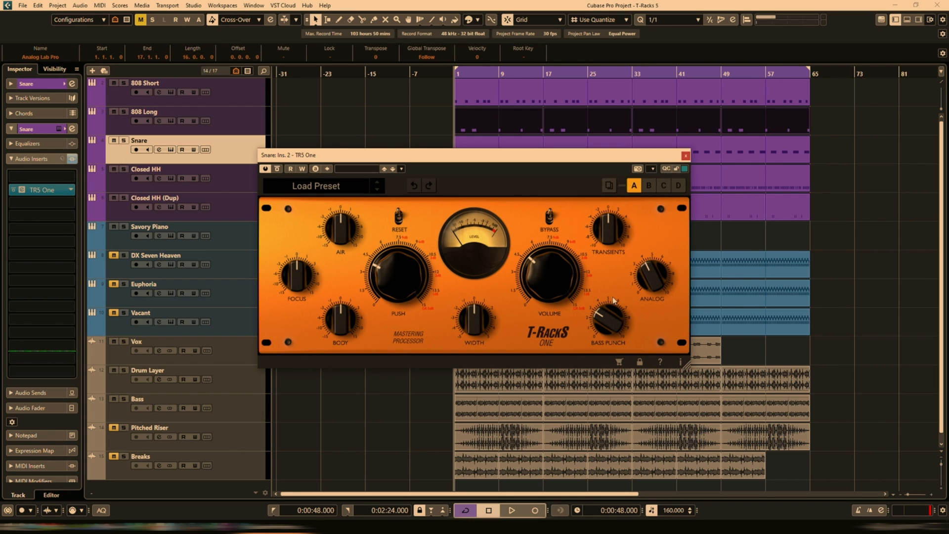
Step: Raise the Transients and Analog amounts in TR5 One and set Bass Punch to about 4.9
{"action": "left_click_drag", "start_coordinate": [619, 227], "coordinate": [620, 220]}
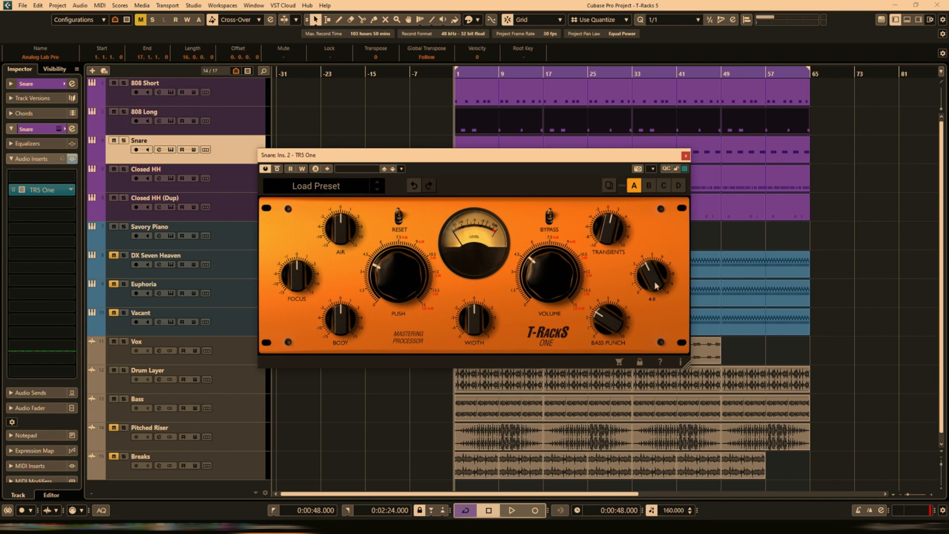
{"action": "left_click_drag", "start_coordinate": [652, 276], "coordinate": [652, 270]}
{"action": "mouse_move", "coordinate": [602, 332]}
{"action": "left_click_drag", "start_coordinate": [603, 332], "coordinate": [603, 323]}
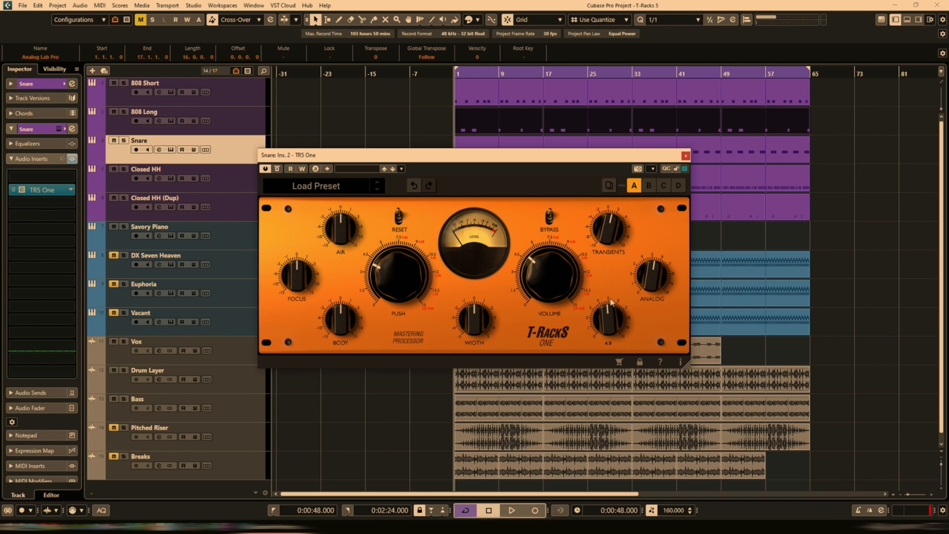
{"action": "mouse_move", "coordinate": [471, 322]}
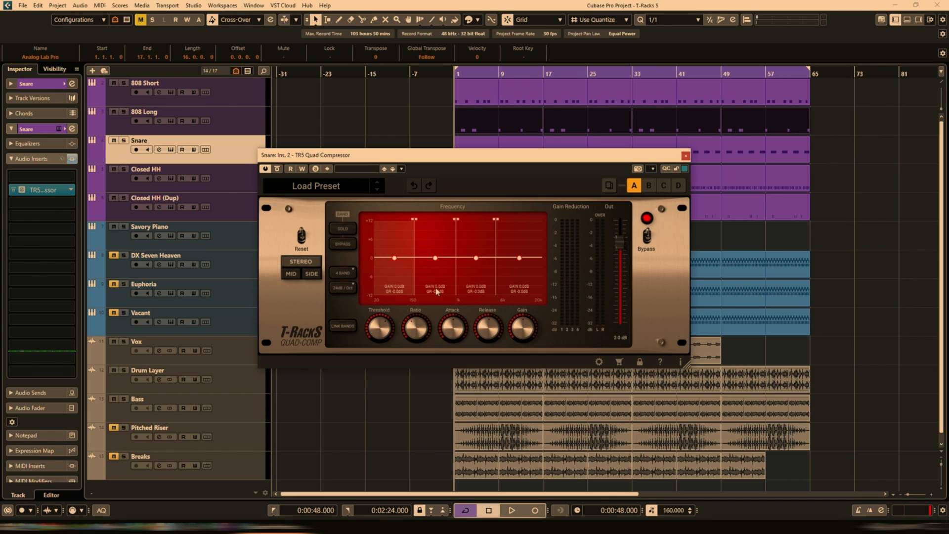
Step: Raise the second band in TR5 Quad Compressor and the left channel input gain in TR5 VC-670
{"action": "left_click_drag", "start_coordinate": [435, 257], "coordinate": [435, 236]}
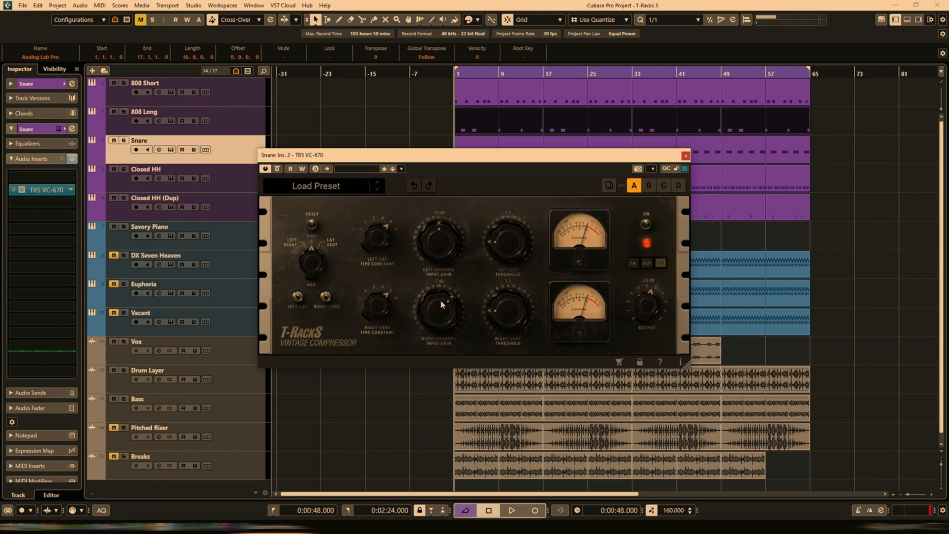
{"action": "left_click_drag", "start_coordinate": [443, 248], "coordinate": [444, 232]}
Step: Load TR5 White 2A and after it TR5 Classic EQ in the Snare track's second insert slot
{"action": "left_click", "coordinate": [45, 190]}
{"action": "left_click", "coordinate": [79, 344]}
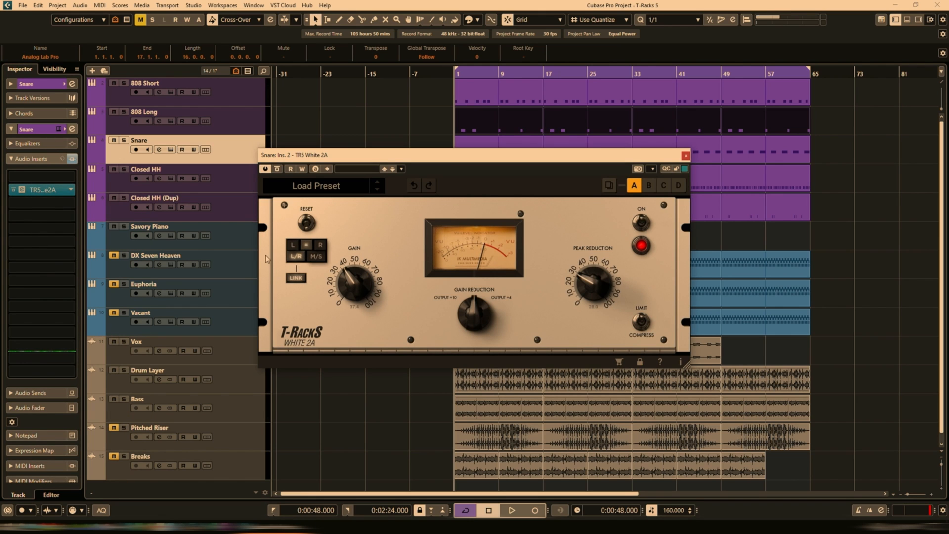
{"action": "left_click", "coordinate": [23, 201]}
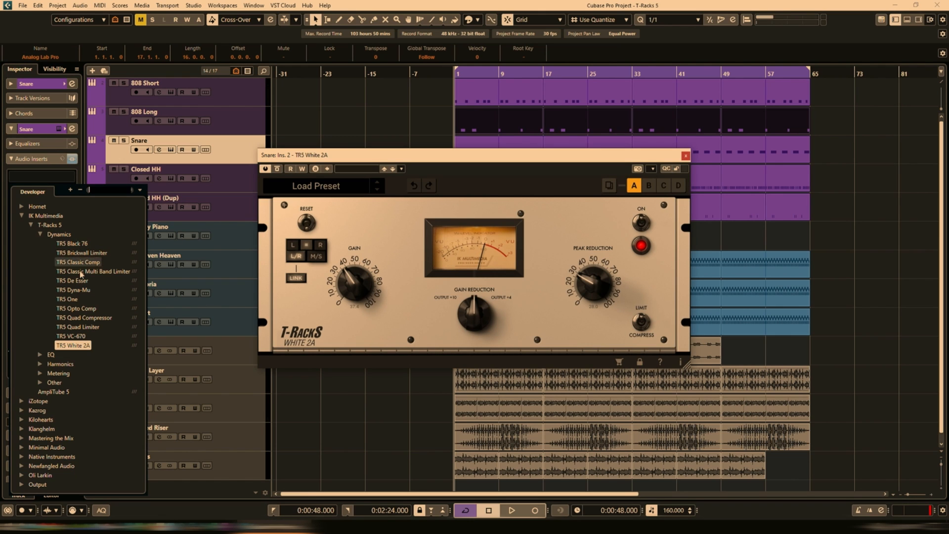
{"action": "left_click", "coordinate": [39, 355]}
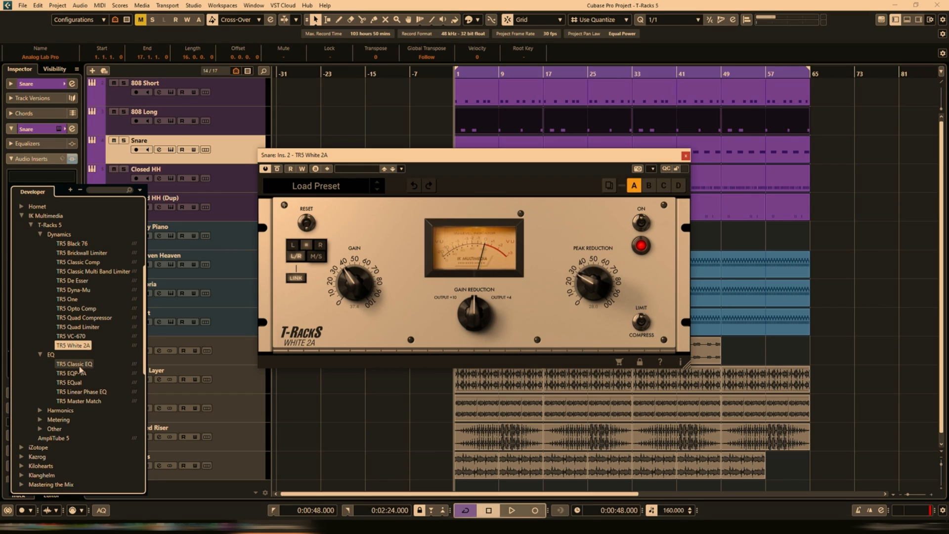
{"action": "left_click", "coordinate": [69, 364]}
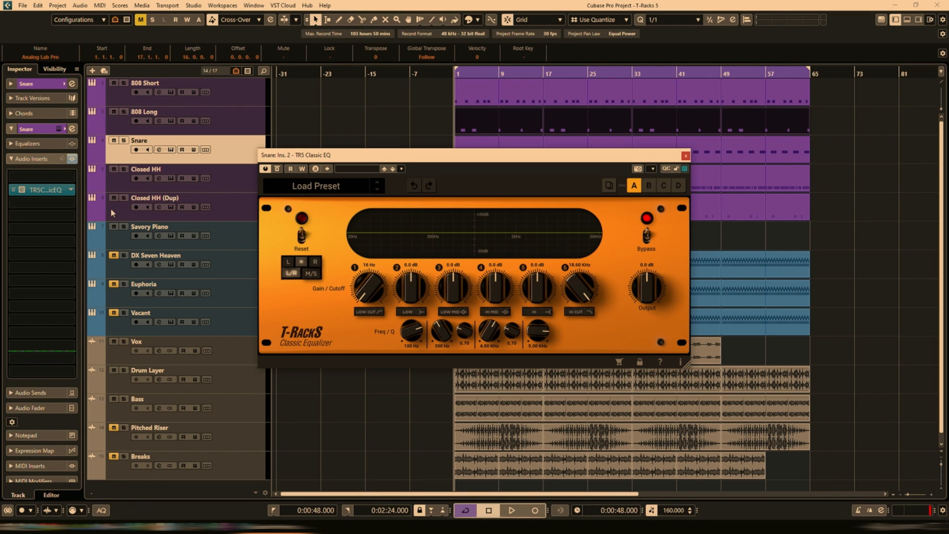
Step: Replace TR5 Classic EQ with TR5 EQP-1A on the Snare track and set its low-frequency Boost to about 4.7
{"action": "left_click", "coordinate": [71, 189]}
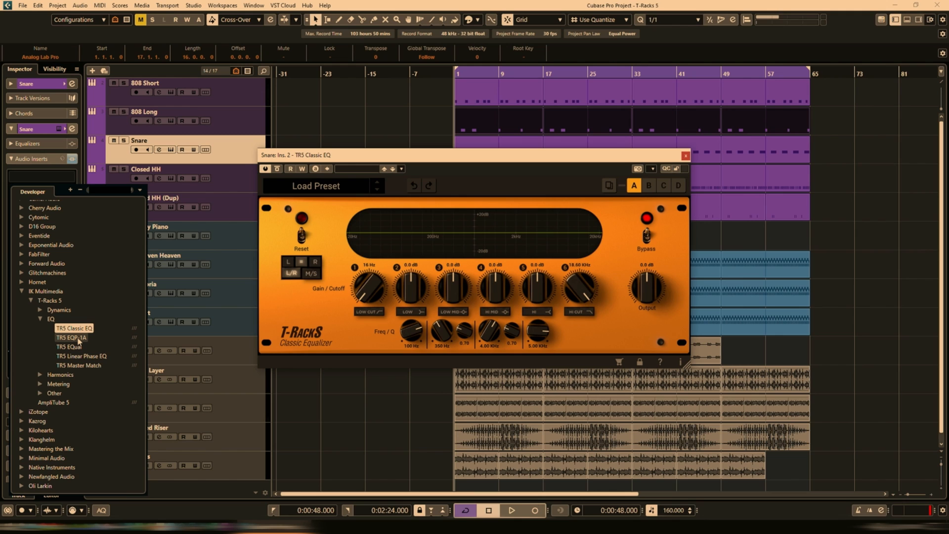
{"action": "left_click", "coordinate": [71, 338]}
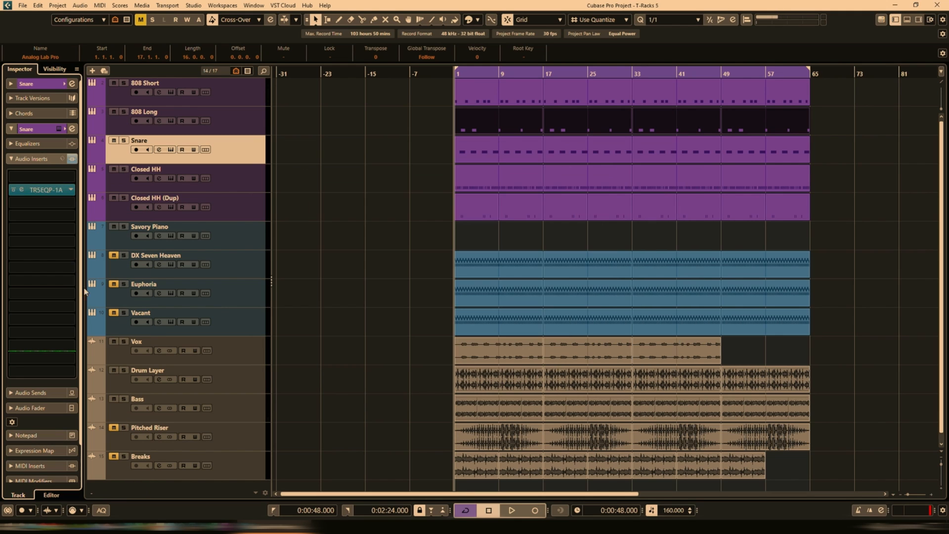
{"action": "left_click_drag", "start_coordinate": [367, 238], "coordinate": [369, 230]}
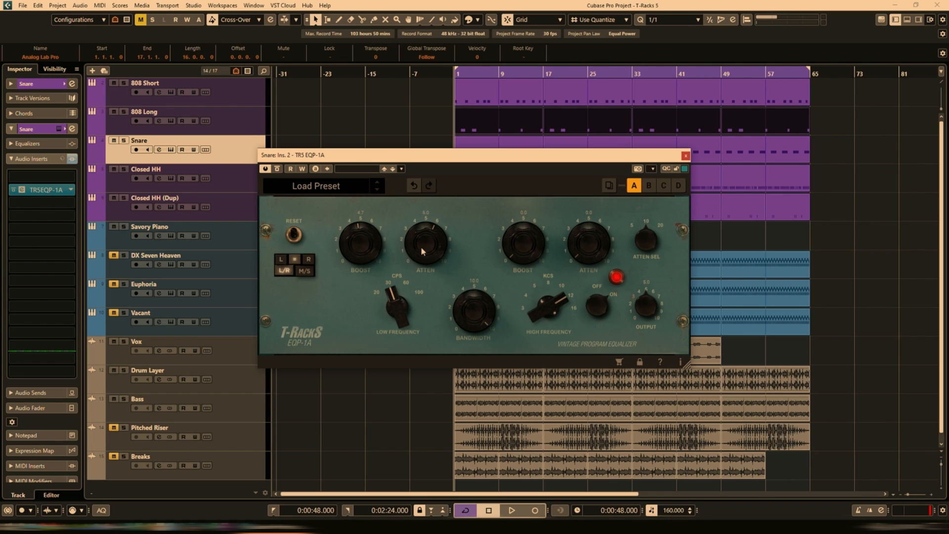
Step: Load TR5 EQual in the Snare insert and add EQ bands at about 100 Hz, 500 Hz and 4 kHz
{"action": "left_click", "coordinate": [71, 190]}
{"action": "left_click", "coordinate": [71, 346]}
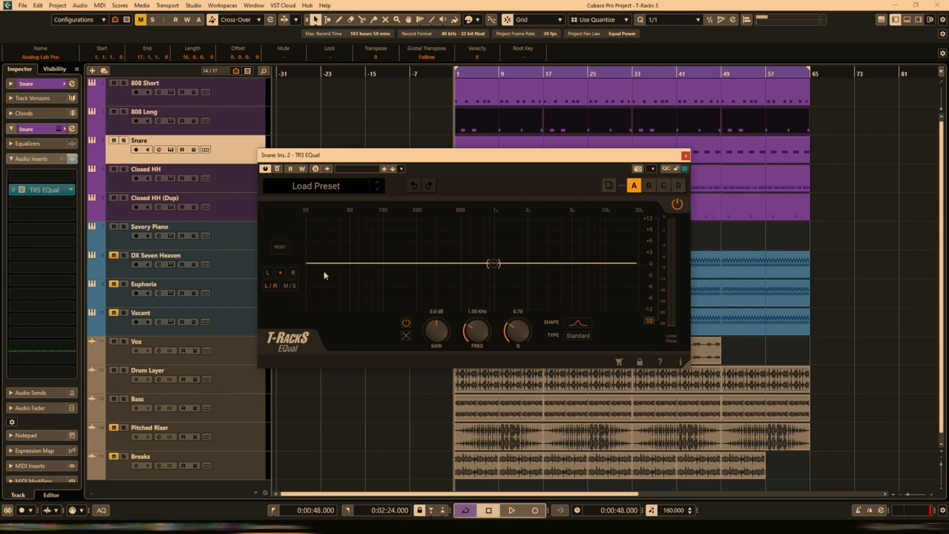
{"action": "left_click", "coordinate": [383, 262]}
{"action": "left_click", "coordinate": [459, 261]}
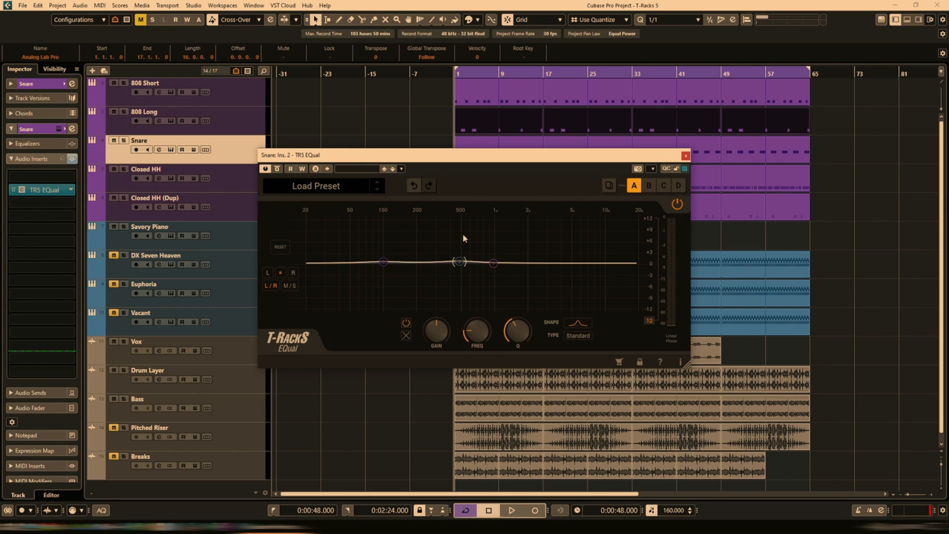
{"action": "left_click", "coordinate": [563, 265]}
Step: Load TR5 Linear Phase EQ and after it TR5 Master Match in the Snare track's second insert slot
{"action": "left_click", "coordinate": [71, 190]}
{"action": "left_click", "coordinate": [119, 356]}
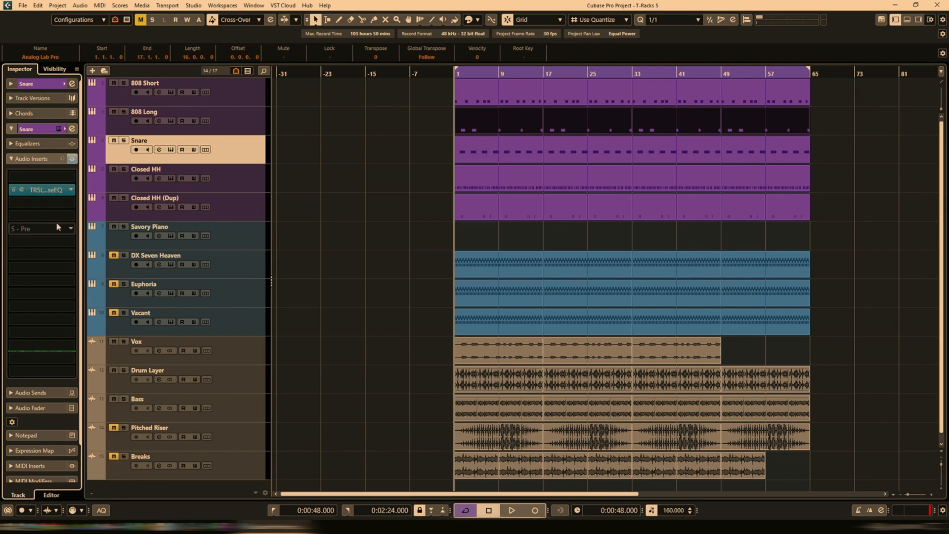
{"action": "left_click", "coordinate": [44, 190]}
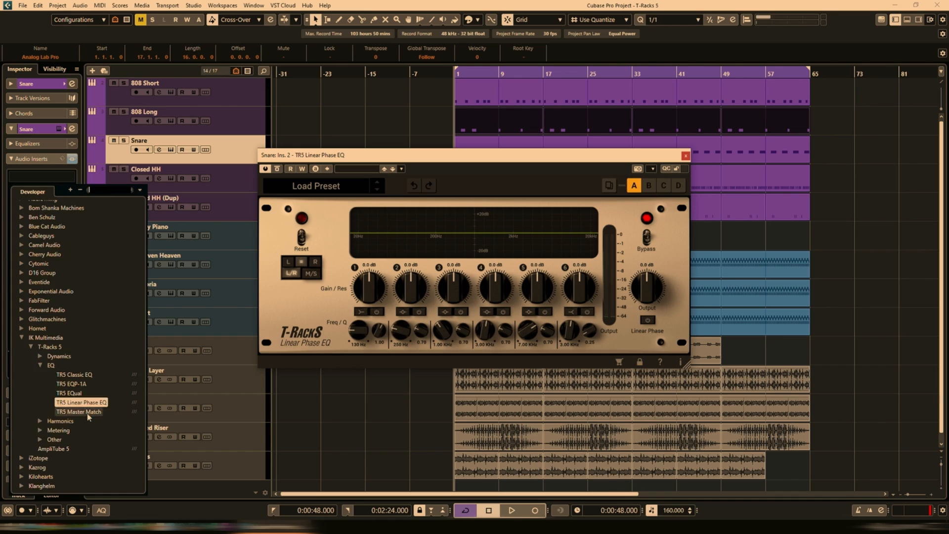
{"action": "left_click", "coordinate": [89, 396]}
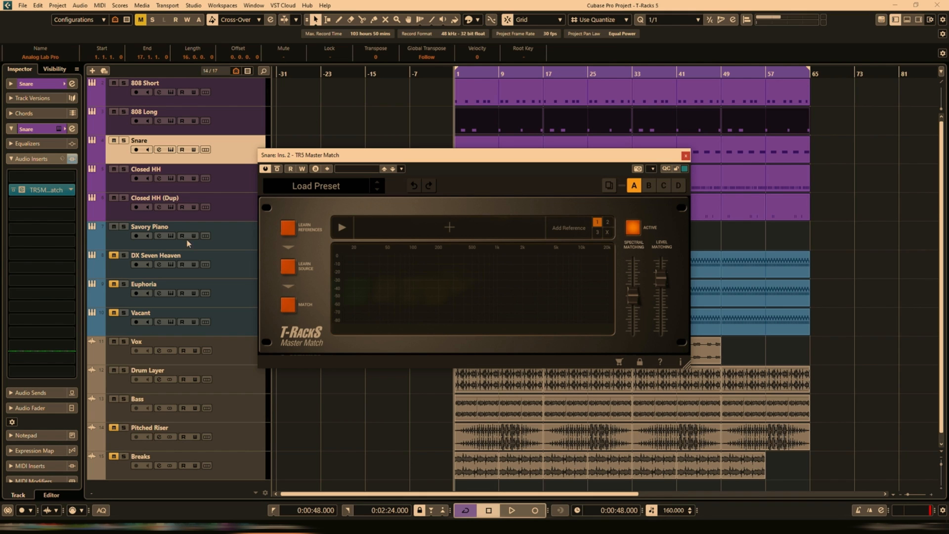
Step: Load the T-RackS 5 clipper and after it TR5 Metering in the Snare insert slot, and reposition the metering window
{"action": "left_click", "coordinate": [73, 191]}
{"action": "left_click", "coordinate": [64, 236]}
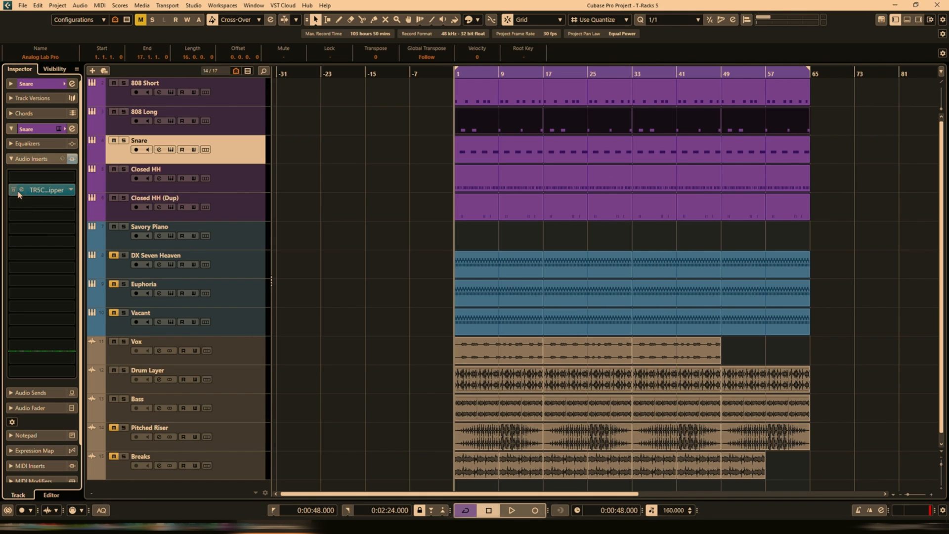
{"action": "left_click", "coordinate": [71, 191]}
{"action": "left_click", "coordinate": [64, 257]}
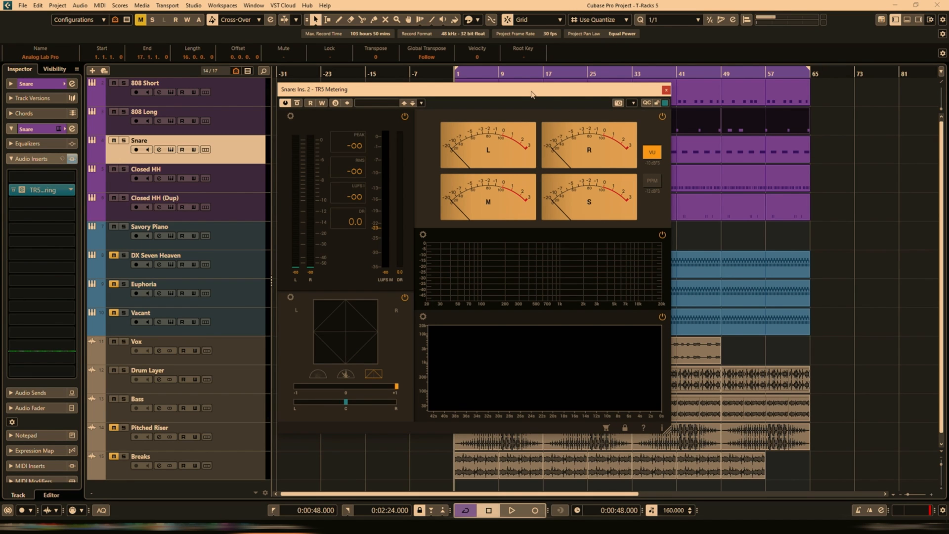
{"action": "left_click_drag", "start_coordinate": [532, 94], "coordinate": [566, 97]}
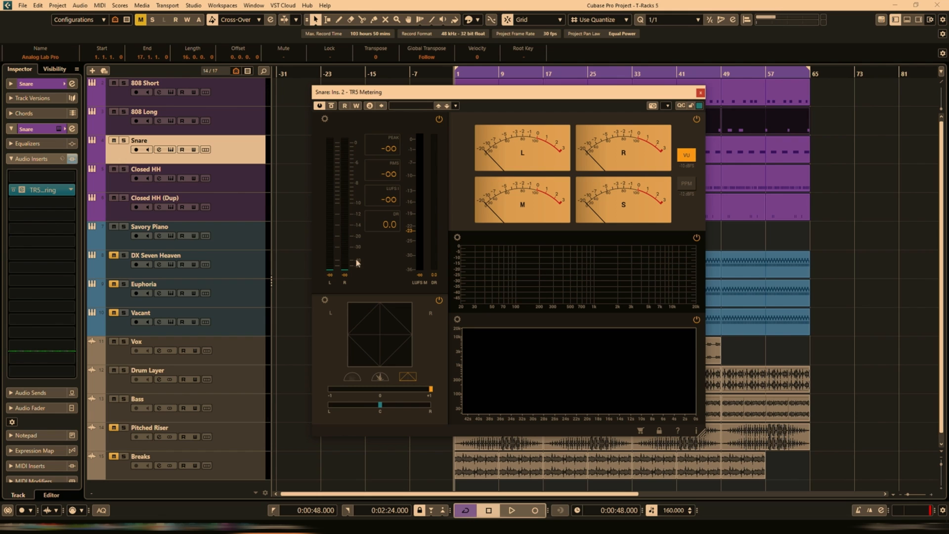
Step: Load TR5 British Channel and after it TR5 Mic Room in the Snare track's second insert slot
{"action": "left_click", "coordinate": [71, 190]}
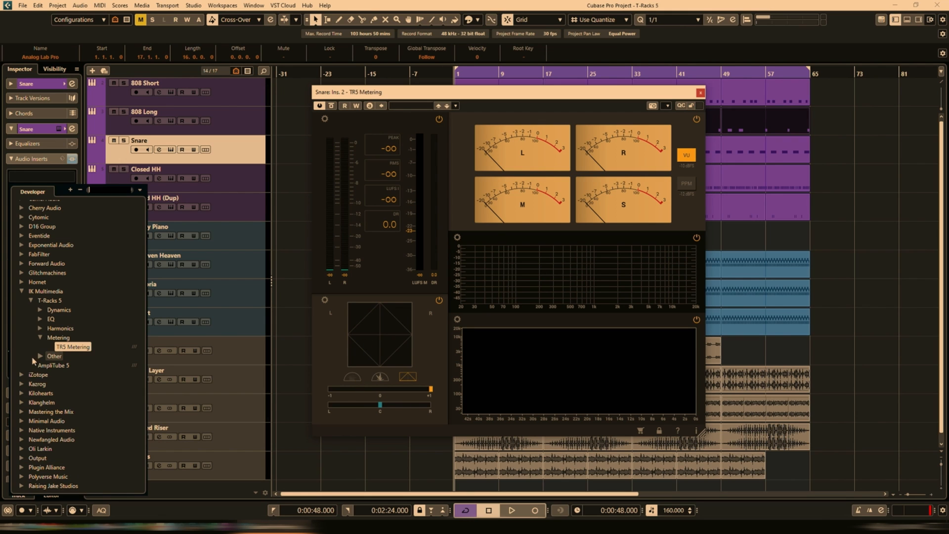
{"action": "left_click", "coordinate": [40, 360]}
{"action": "left_click", "coordinate": [99, 367]}
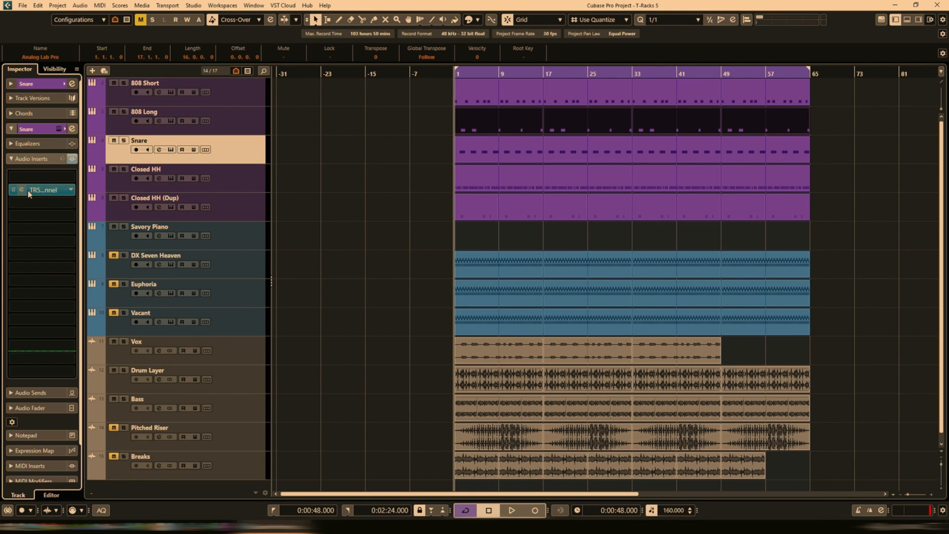
{"action": "left_click", "coordinate": [28, 191]}
{"action": "left_click", "coordinate": [24, 190]}
{"action": "left_click", "coordinate": [22, 190]}
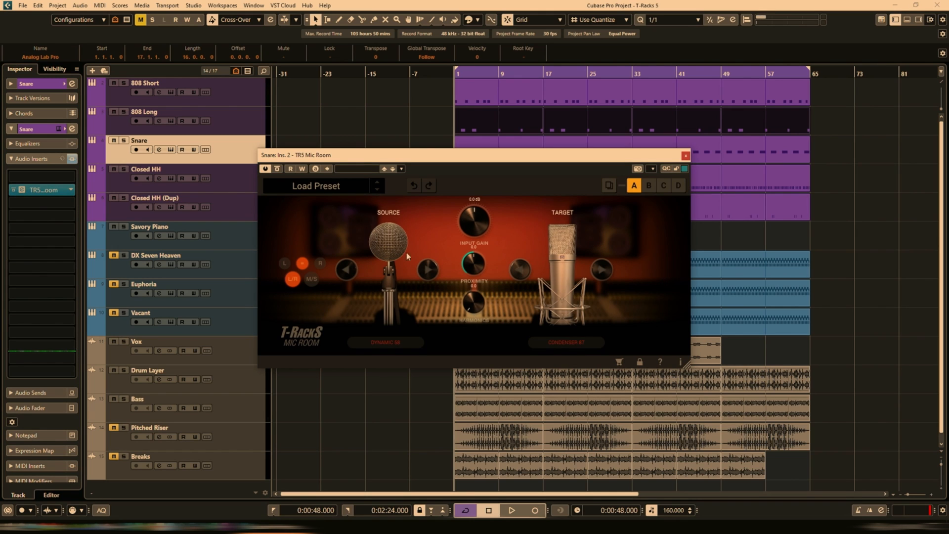
Step: Set both the source and the target microphone in TR5 Mic Room to Dynamic 57
{"action": "left_click", "coordinate": [398, 342]}
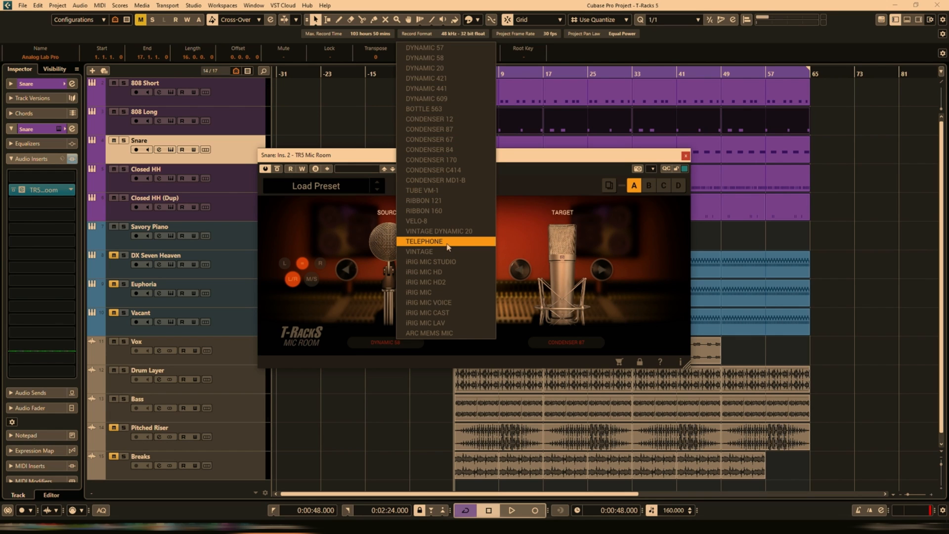
{"action": "left_click", "coordinate": [443, 52]}
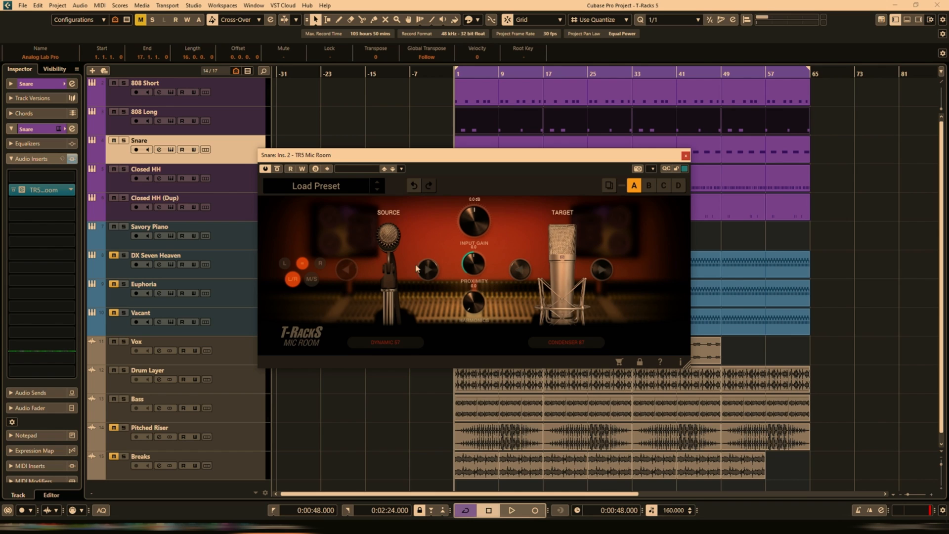
{"action": "left_click", "coordinate": [581, 344]}
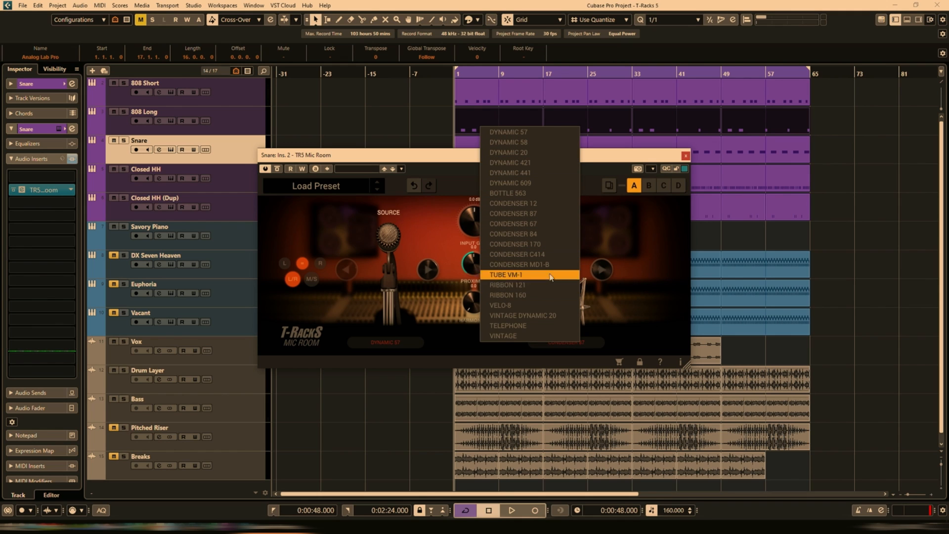
{"action": "left_click", "coordinate": [549, 326]}
Step: Load TR5 Quad Image in the Snare insert, shift its band crossovers, widen the highest band and narrow the lowest
{"action": "left_click", "coordinate": [44, 190]}
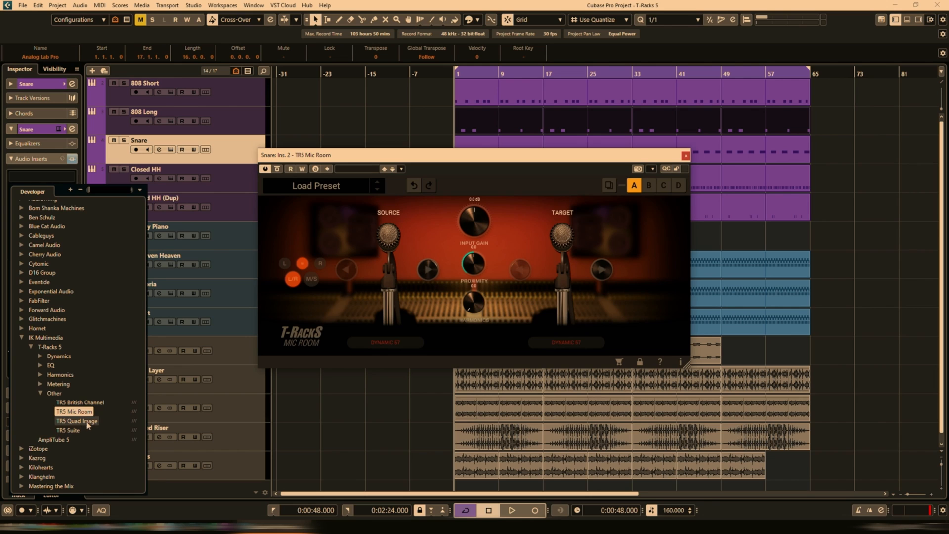
{"action": "left_click", "coordinate": [88, 422]}
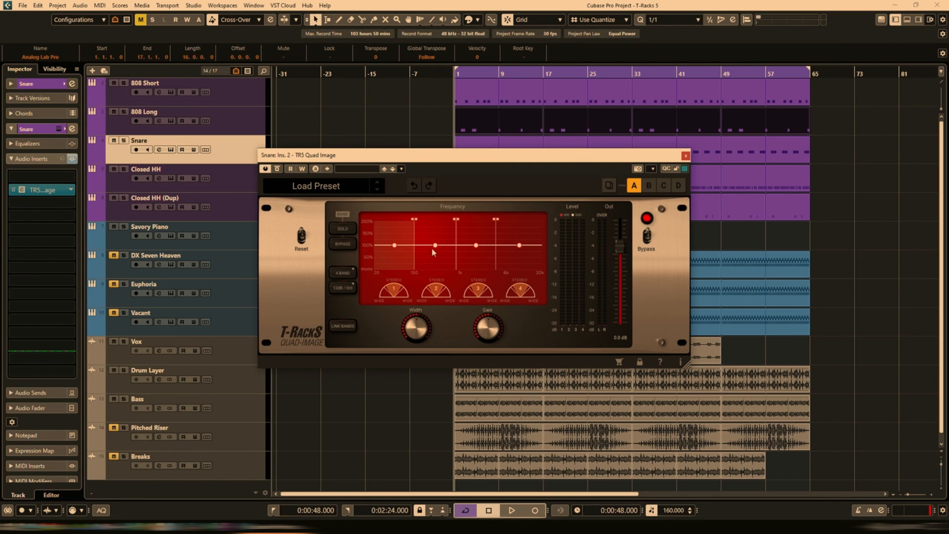
{"action": "mouse_move", "coordinate": [415, 219]}
{"action": "left_mouse_down"}
{"action": "mouse_move", "coordinate": [405, 219]}
{"action": "mouse_move", "coordinate": [482, 223]}
{"action": "mouse_move", "coordinate": [512, 245]}
{"action": "mouse_move", "coordinate": [511, 234]}
{"action": "left_mouse_up"}
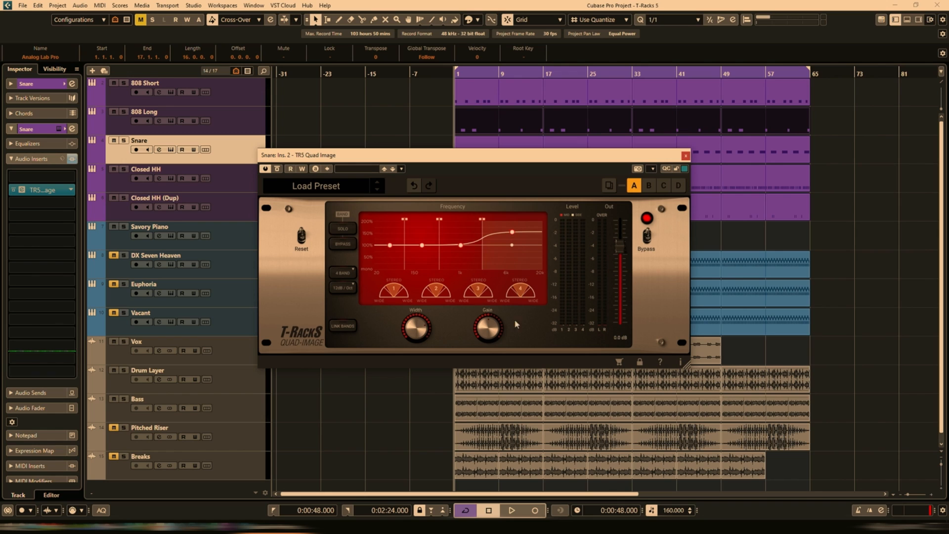
{"action": "left_click_drag", "start_coordinate": [391, 246], "coordinate": [389, 284]}
{"action": "left_click", "coordinate": [42, 189]}
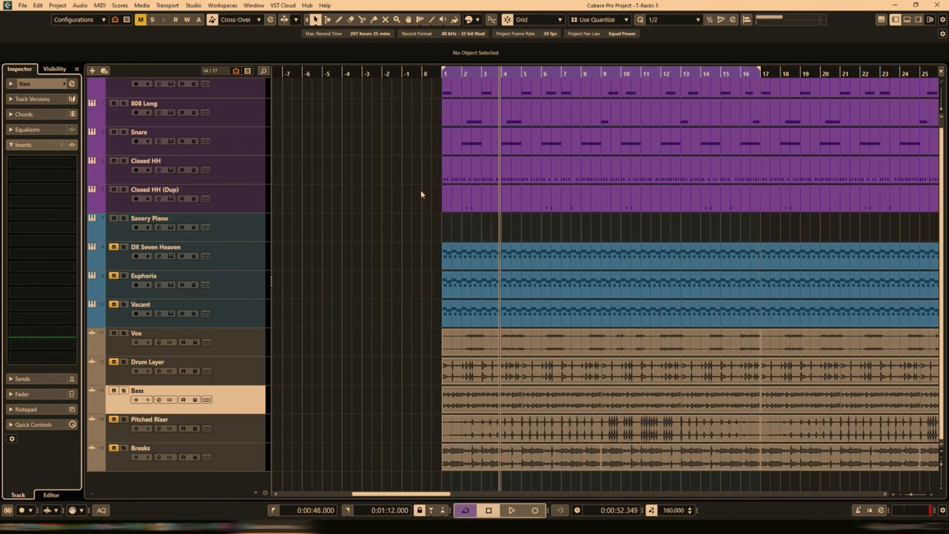
Step: Show the MixConsole and load TR5 Brickwall Limiter from the Dynamics group in the Project Out channel's third insert slot
{"action": "key", "text": "F3"}
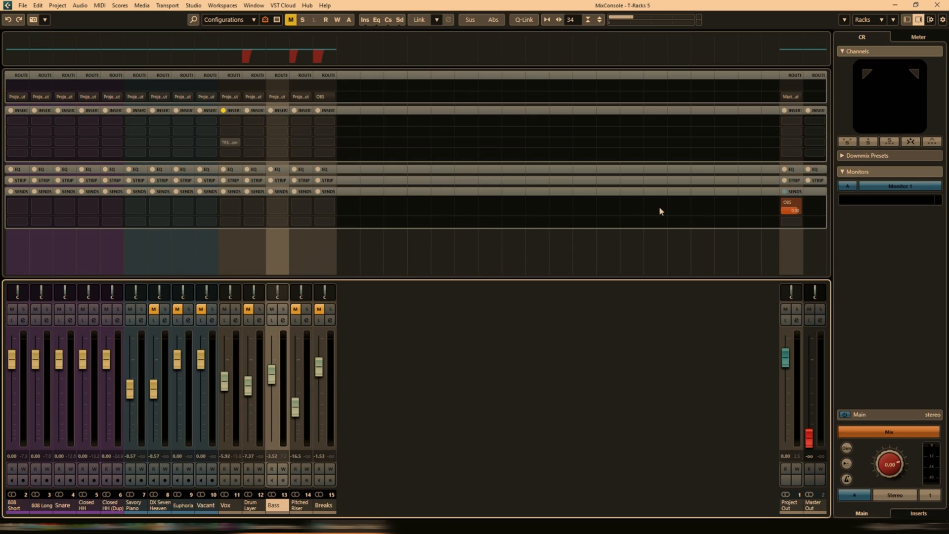
{"action": "left_click", "coordinate": [791, 143]}
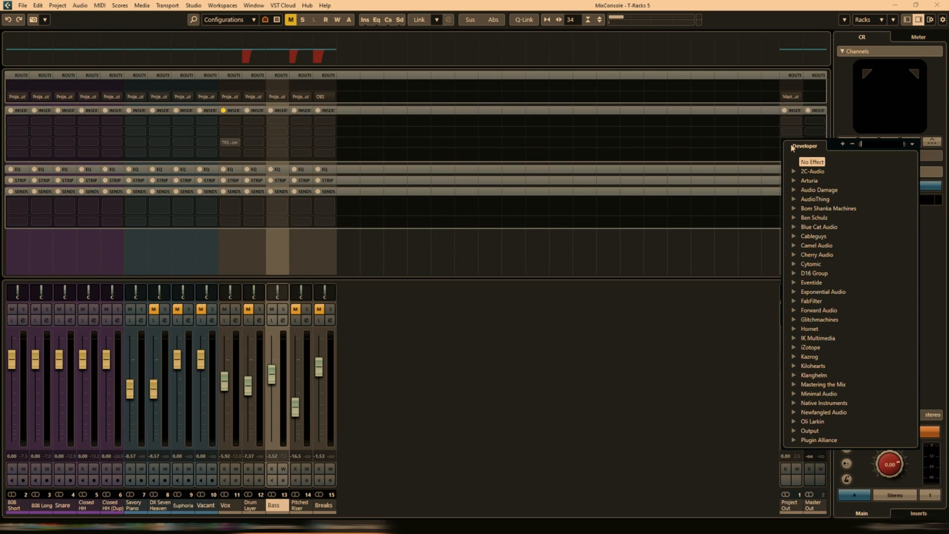
{"action": "left_click", "coordinate": [795, 338]}
{"action": "left_click", "coordinate": [804, 347]}
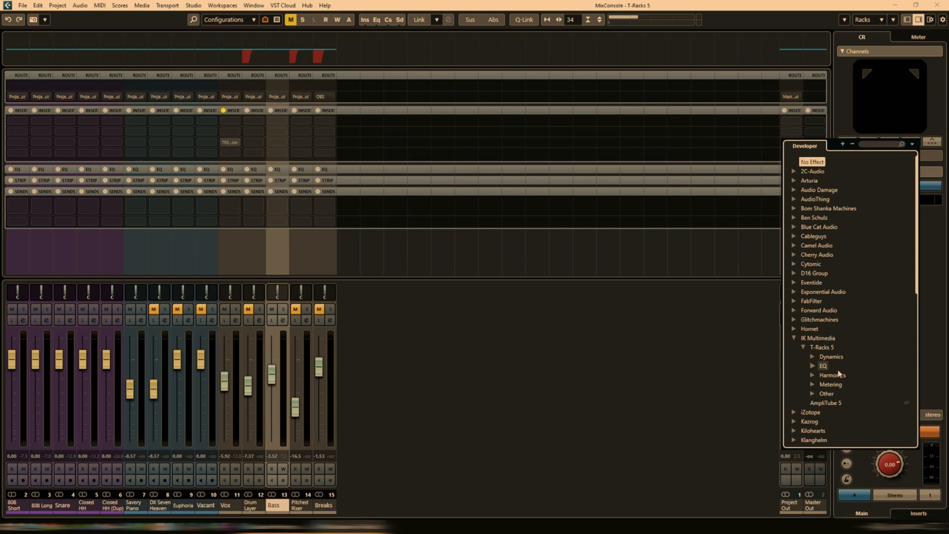
{"action": "left_click", "coordinate": [813, 357]}
{"action": "scroll", "coordinate": [843, 380], "scroll_direction": "down", "scroll_amount": 3}
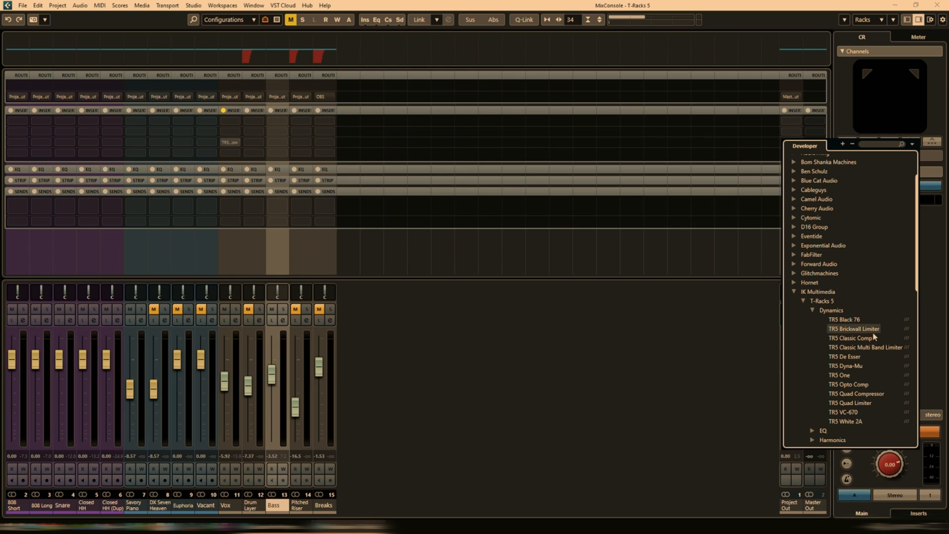
{"action": "left_click", "coordinate": [854, 328]}
Step: Adjust the Output Ceiling of the TR5 Brickwall Limiter on the Project Out channel
{"action": "left_click", "coordinate": [791, 143]}
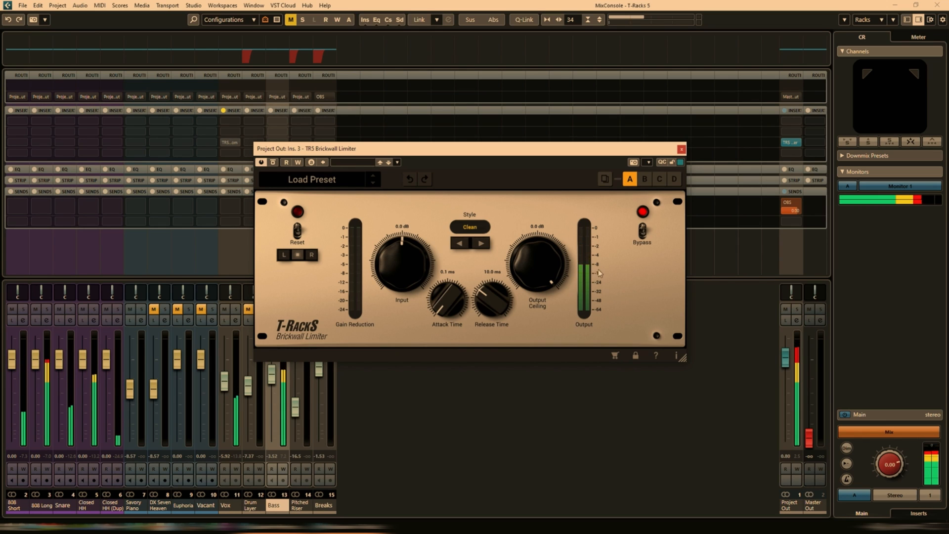
{"action": "left_click_drag", "start_coordinate": [527, 269], "coordinate": [528, 271]}
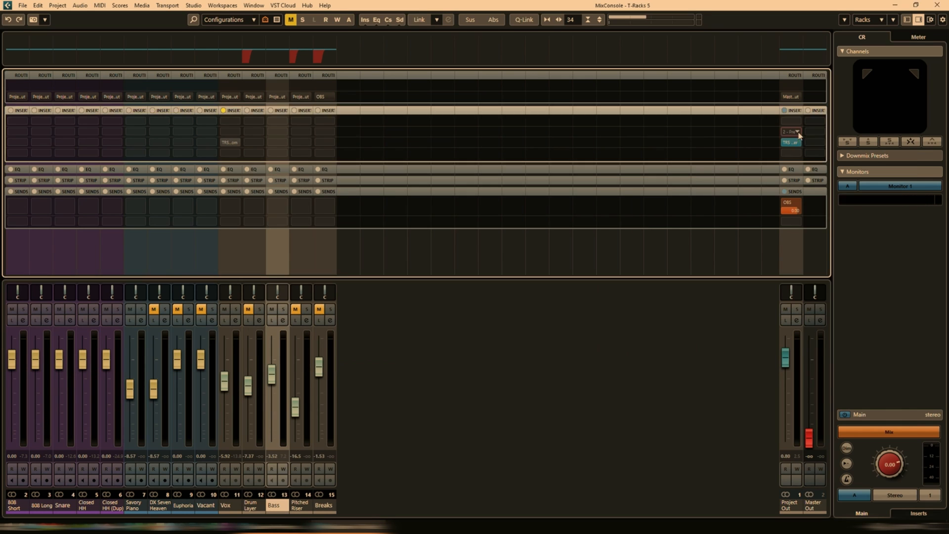
Step: Load TR5 VC-670 from the T-RackS 5 Dynamics group in the Project Out channel's second insert slot
{"action": "left_click", "coordinate": [798, 133]}
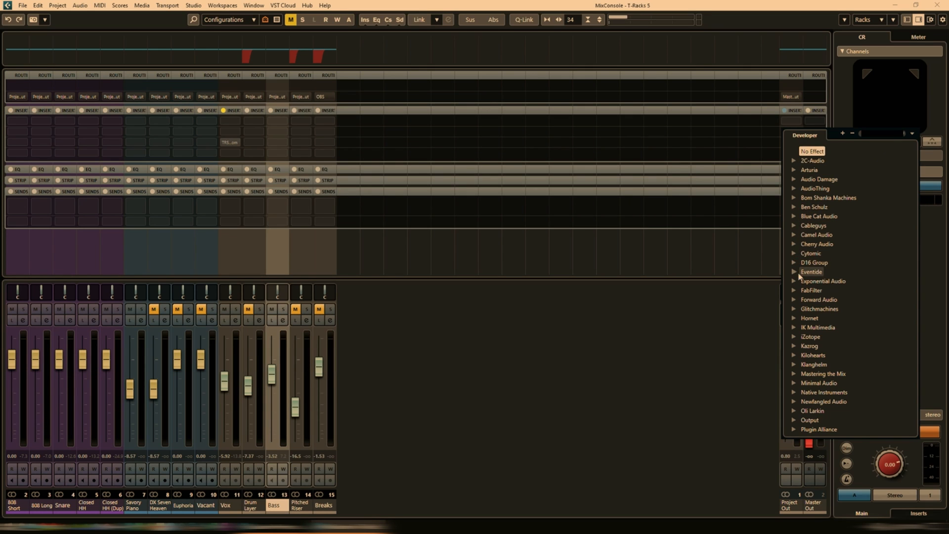
{"action": "left_click", "coordinate": [806, 327]}
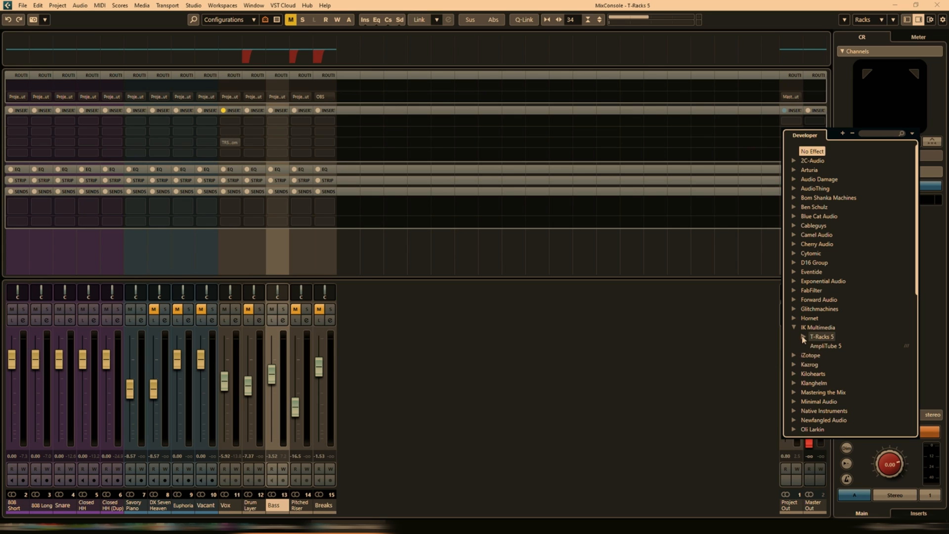
{"action": "left_click", "coordinate": [804, 336]}
{"action": "scroll", "coordinate": [811, 341], "scroll_direction": "down", "scroll_amount": 2}
{"action": "left_click", "coordinate": [814, 300]}
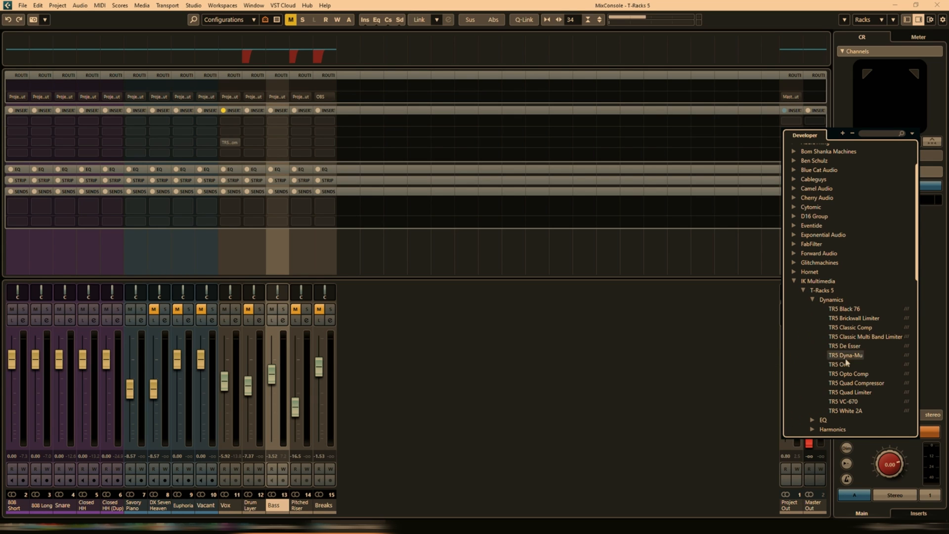
{"action": "left_click", "coordinate": [848, 401]}
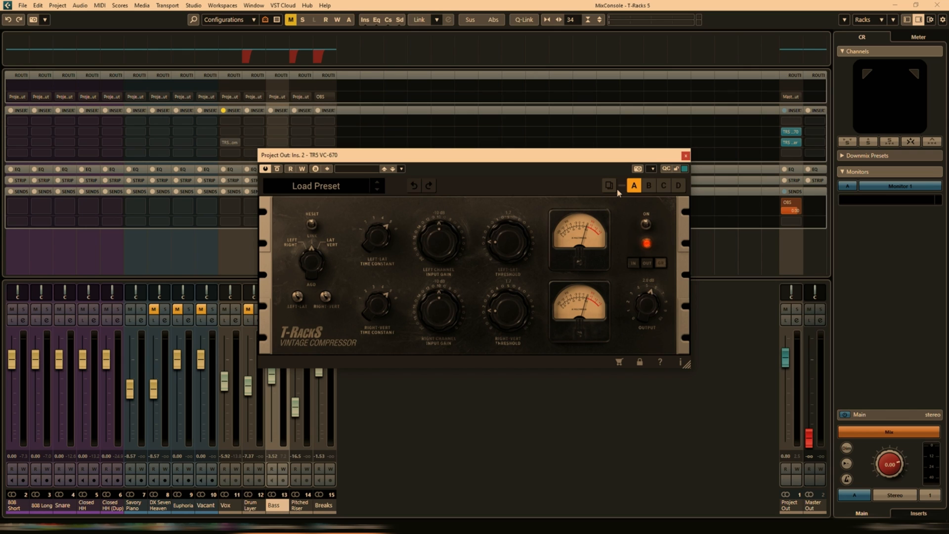
Step: Start playback and load the Pumping Limit preset in the TR5 VC-670 on the Project Out channel
{"action": "key", "text": "space"}
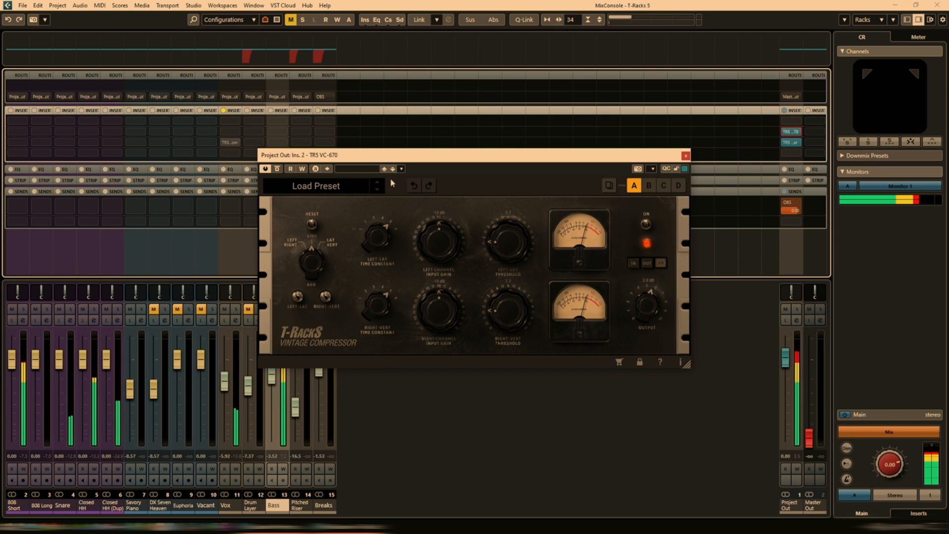
{"action": "left_click", "coordinate": [321, 188]}
{"action": "left_click", "coordinate": [320, 189]}
{"action": "scroll", "coordinate": [316, 259], "scroll_direction": "down", "scroll_amount": 3}
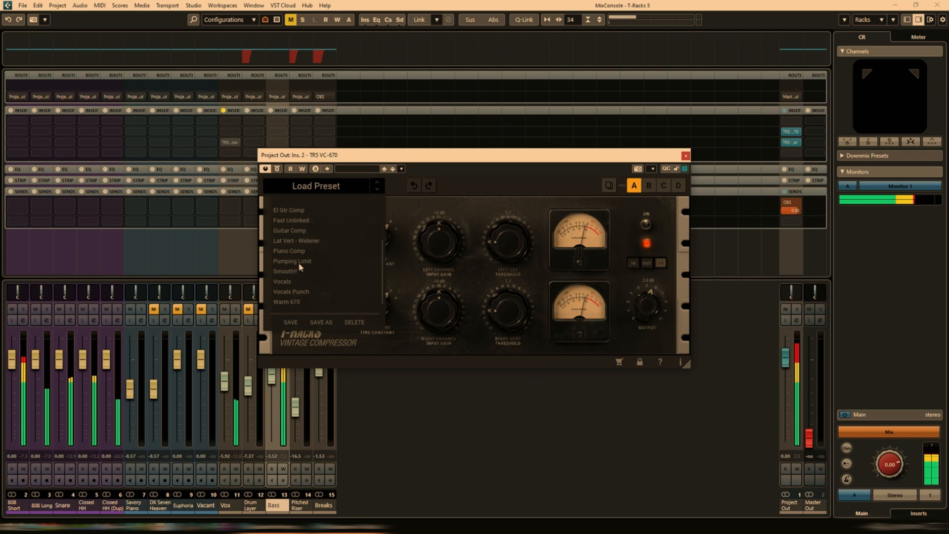
{"action": "left_click", "coordinate": [293, 263]}
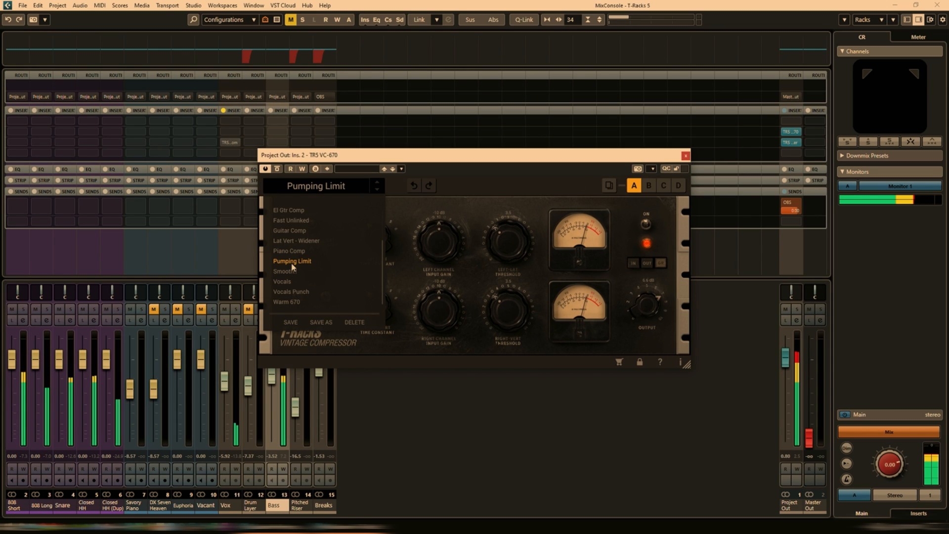
{"action": "left_click", "coordinate": [449, 174]}
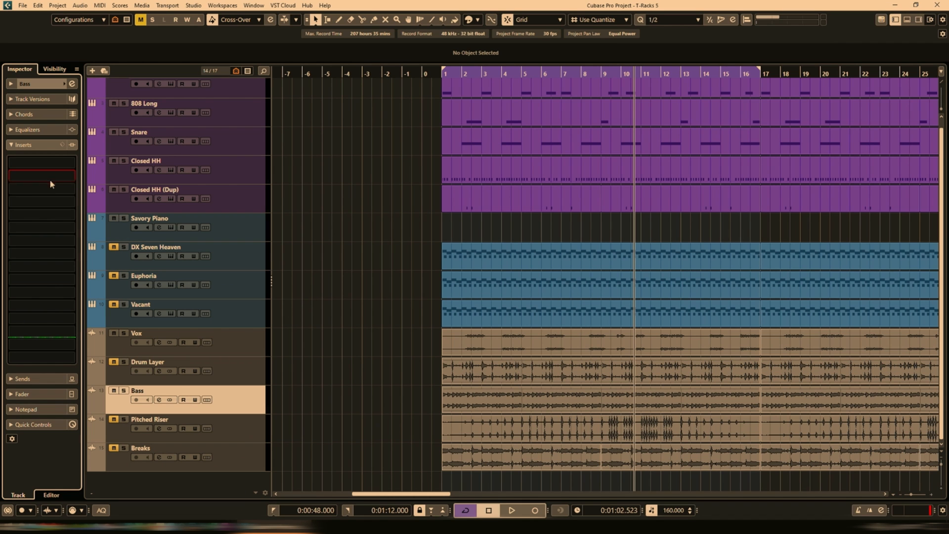
Step: Load TR5 Classic EQ in the Bass track's second insert slot and start playback
{"action": "left_click", "coordinate": [50, 176]}
{"action": "scroll", "coordinate": [28, 315], "scroll_direction": "down", "scroll_amount": 4}
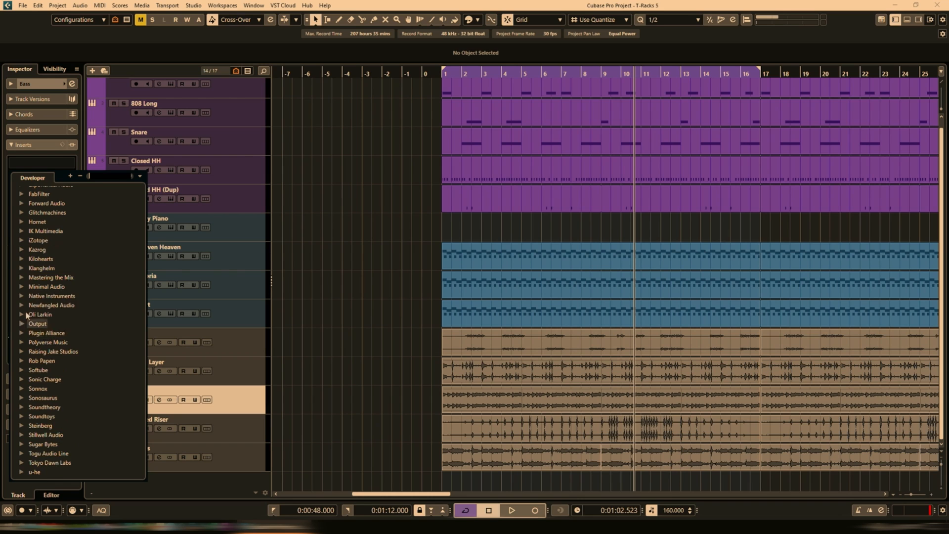
{"action": "left_click", "coordinate": [21, 231]}
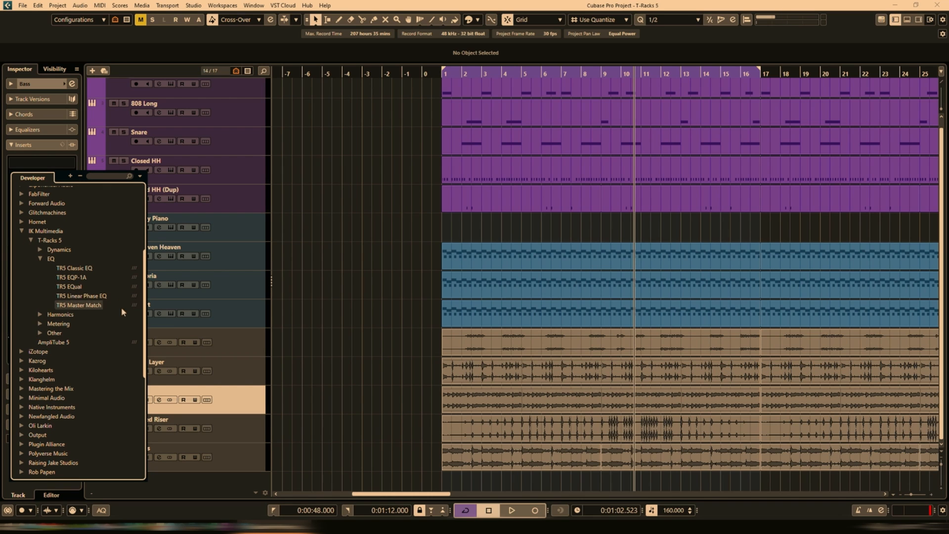
{"action": "left_click", "coordinate": [74, 268]}
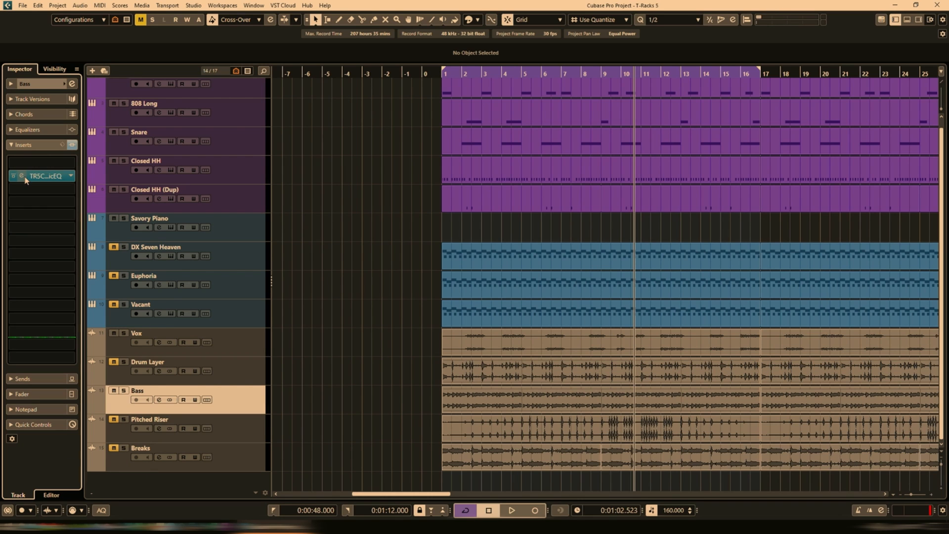
{"action": "key", "text": "space"}
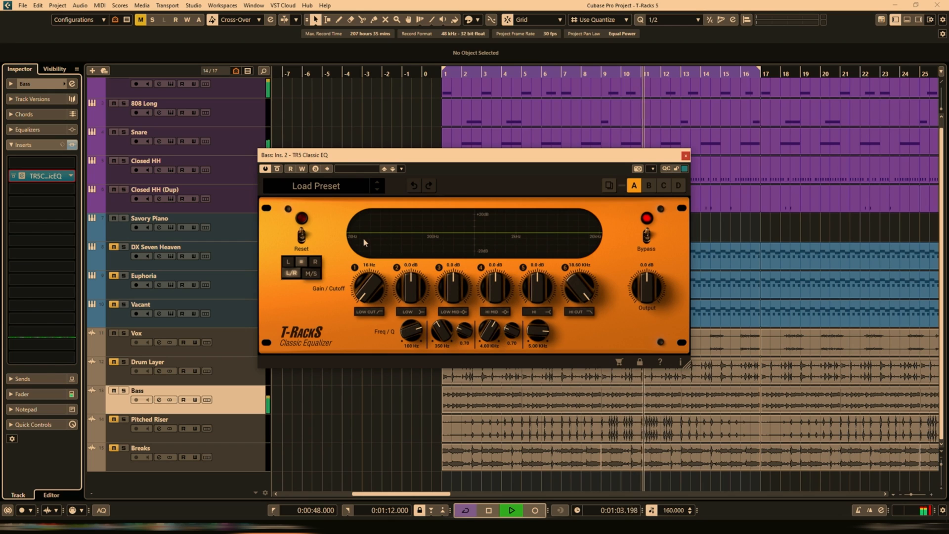
{"action": "left_click", "coordinate": [321, 186]}
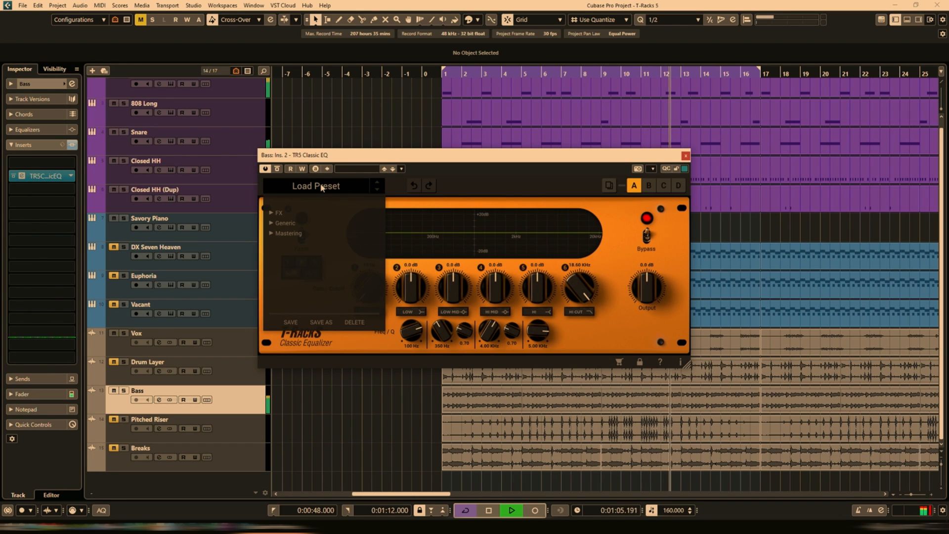
{"action": "left_click", "coordinate": [442, 167]}
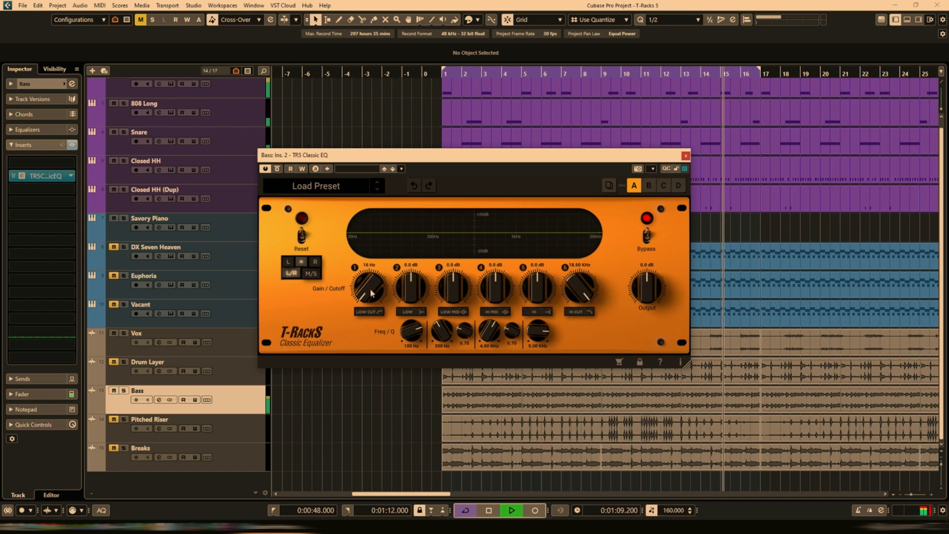
Step: In the Classic EQ, enable the Low Cut at 27 Hz and the Low band at -3.4 dB and 78 Hz
{"action": "left_click", "coordinate": [378, 313]}
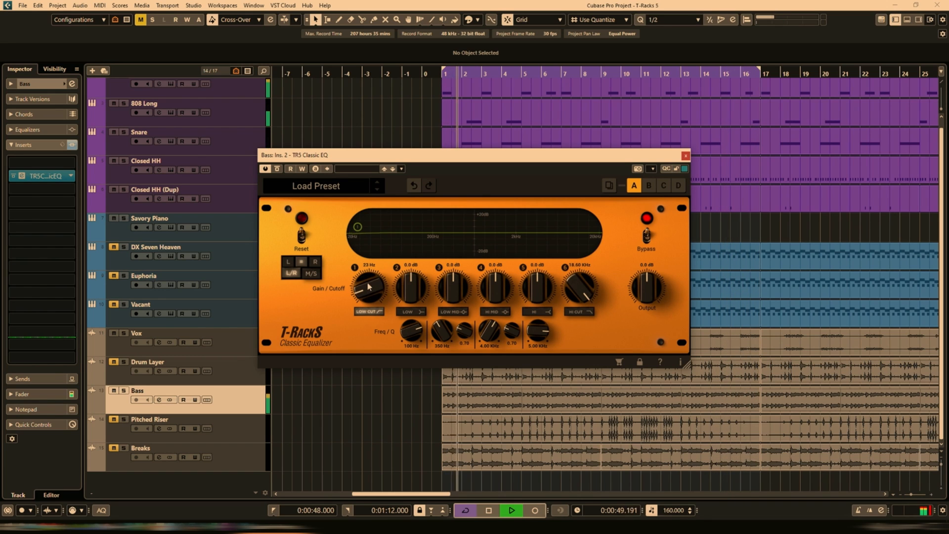
{"action": "scroll", "coordinate": [368, 283], "scroll_direction": "up", "scroll_amount": 2}
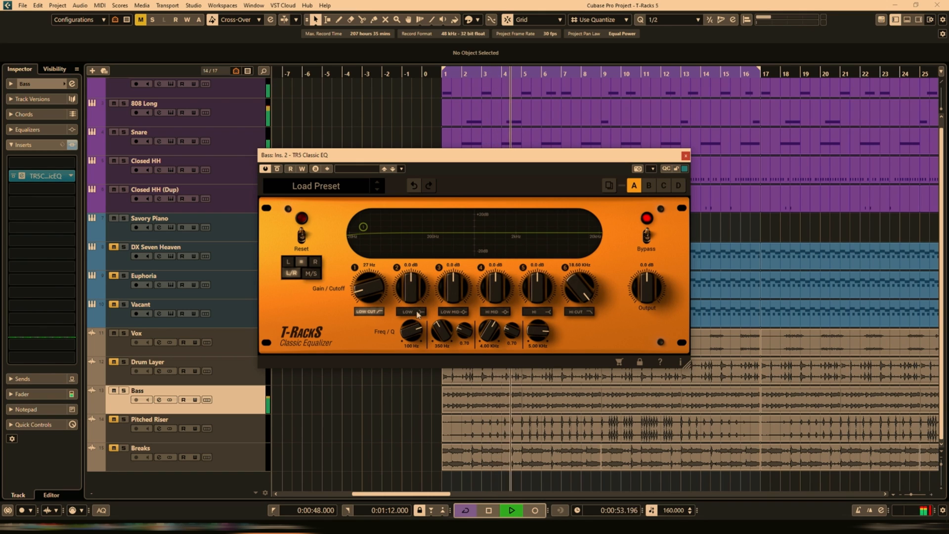
{"action": "left_click", "coordinate": [418, 313]}
{"action": "scroll", "coordinate": [411, 300], "scroll_direction": "down", "scroll_amount": 3}
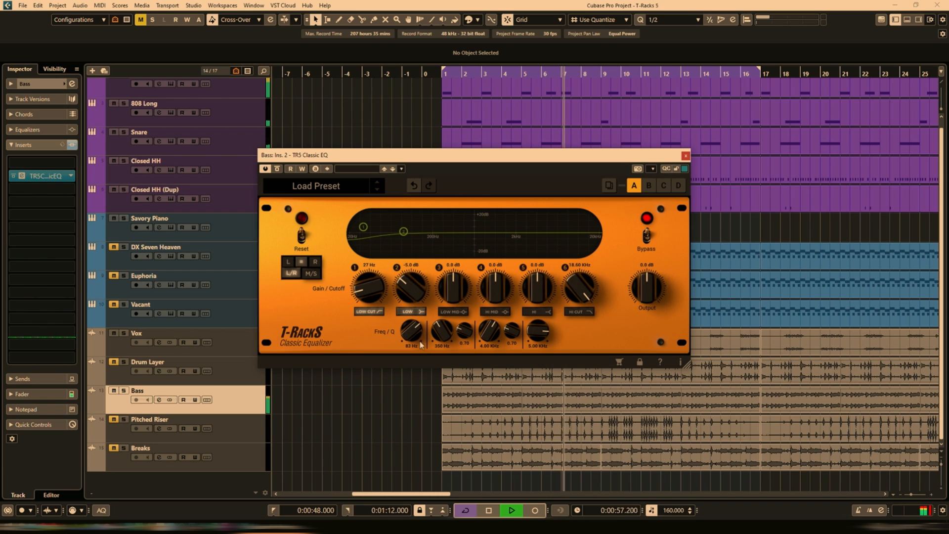
{"action": "left_click_drag", "start_coordinate": [421, 344], "coordinate": [420, 330]}
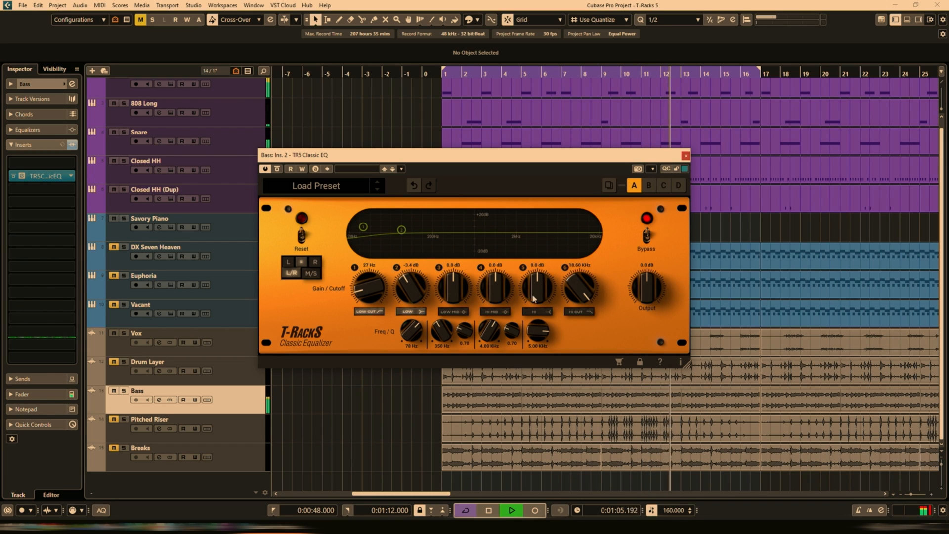
Step: Enable the Classic EQ's Hi Mid band at -4.9 dB and 317 Hz with 1.4 dB output, and compare against bypass
{"action": "left_click", "coordinate": [495, 311]}
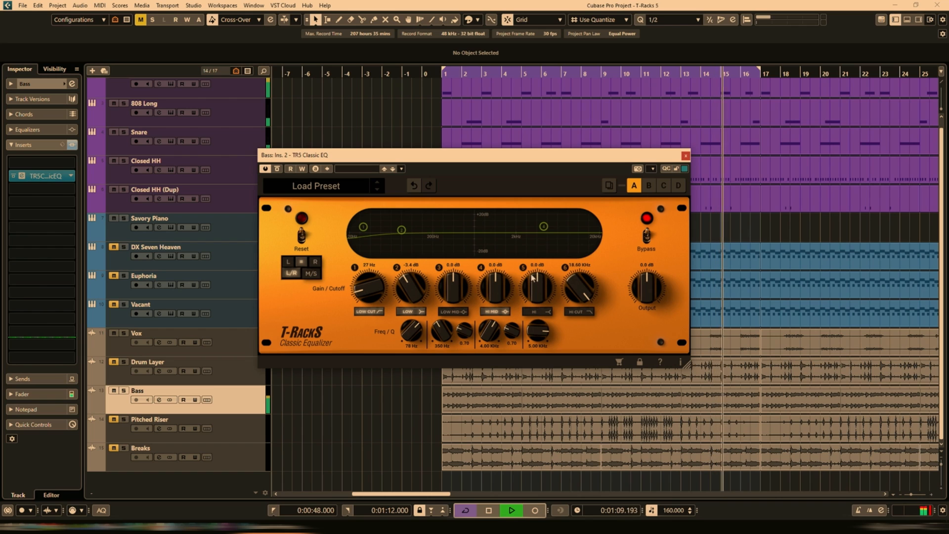
{"action": "left_click_drag", "start_coordinate": [495, 286], "coordinate": [489, 381]}
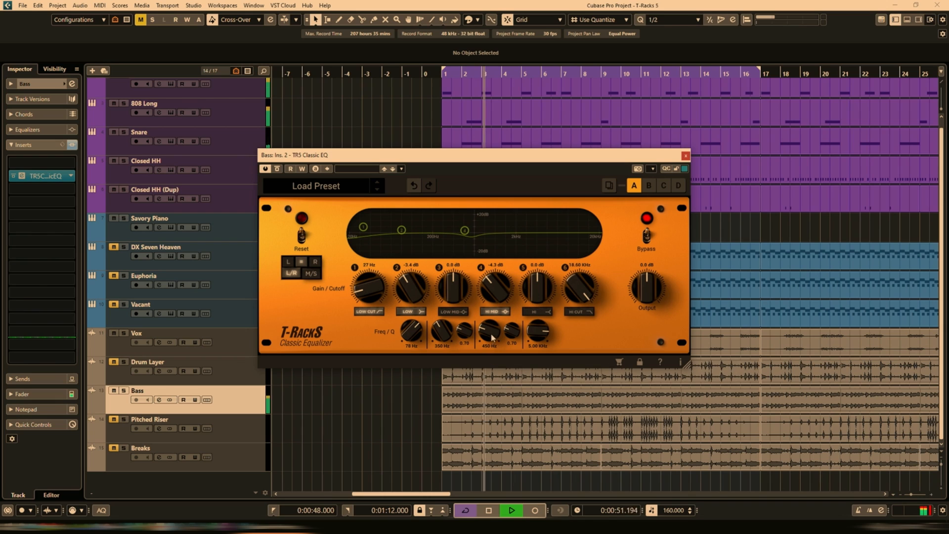
{"action": "left_click_drag", "start_coordinate": [492, 338], "coordinate": [497, 341]}
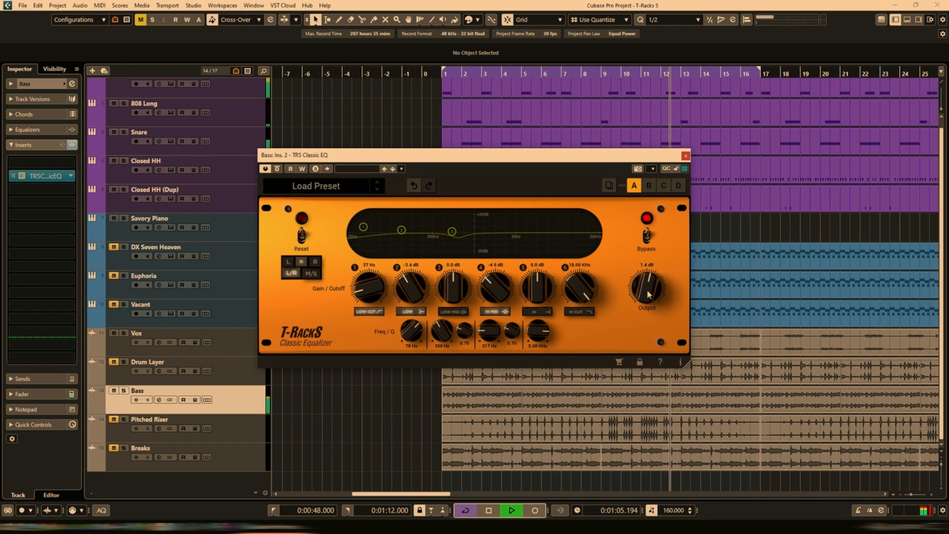
{"action": "left_click", "coordinate": [647, 238]}
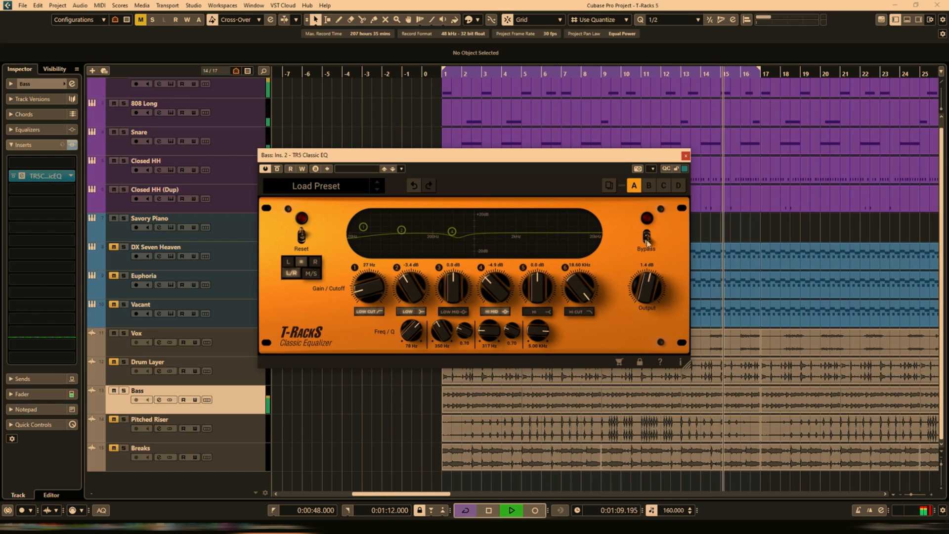
{"action": "left_click", "coordinate": [647, 238]}
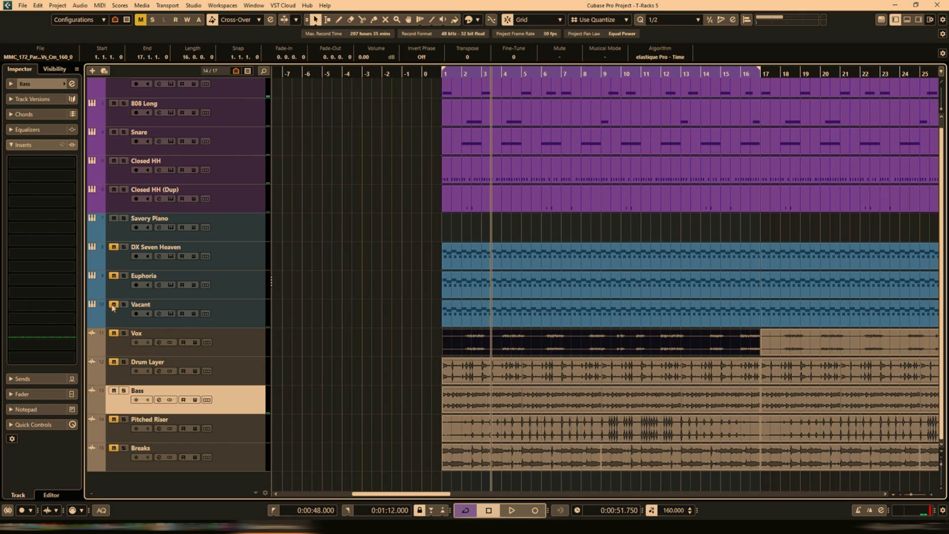
Step: Select the Vacant track and load TR5 EQP-1A from the T-RackS 5 EQ group in its third insert slot
{"action": "left_click", "coordinate": [235, 325]}
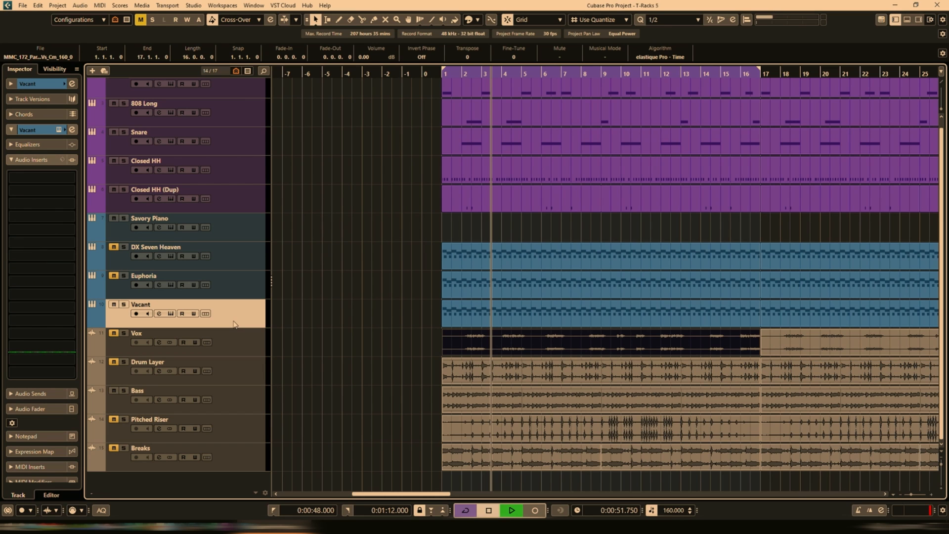
{"action": "left_click", "coordinate": [43, 205]}
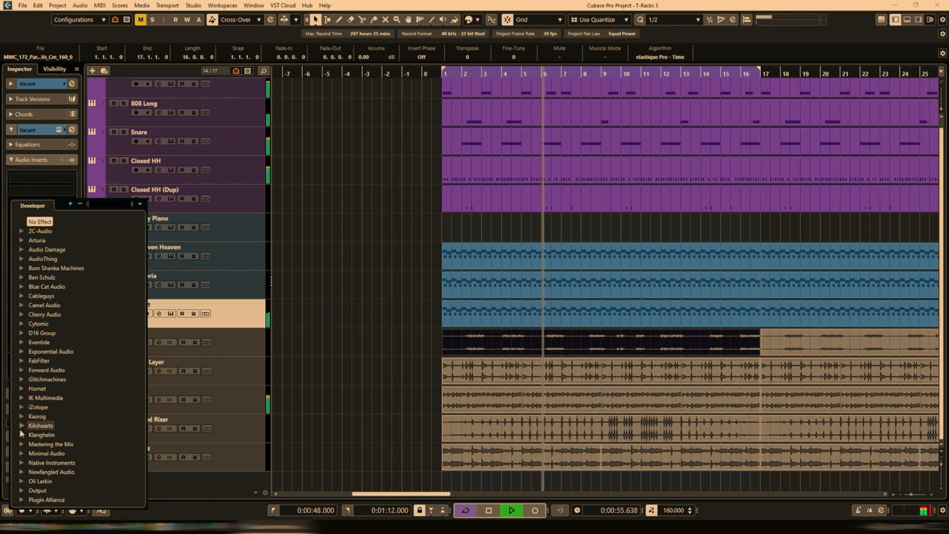
{"action": "left_click", "coordinate": [29, 398]}
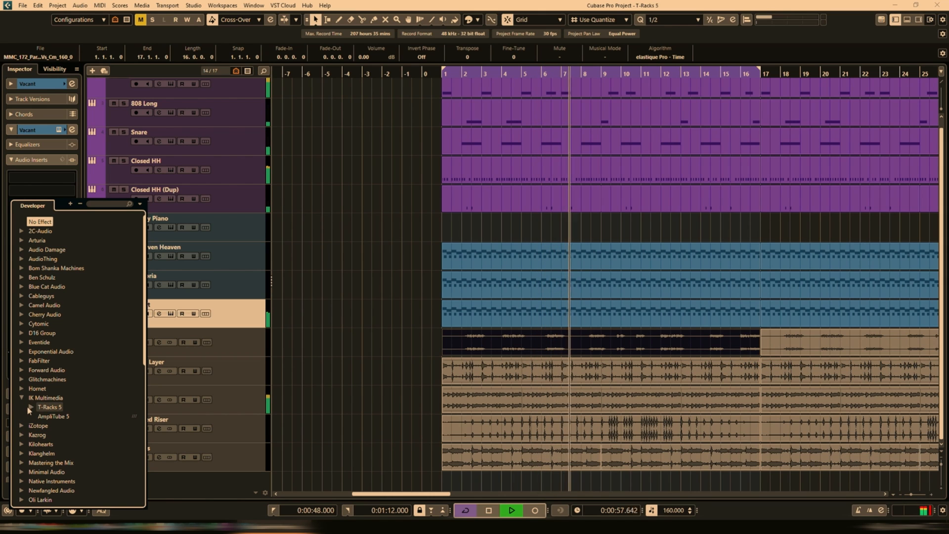
{"action": "left_click", "coordinate": [30, 408]}
{"action": "scroll", "coordinate": [90, 296], "scroll_direction": "down", "scroll_amount": 3}
{"action": "left_click", "coordinate": [31, 314]}
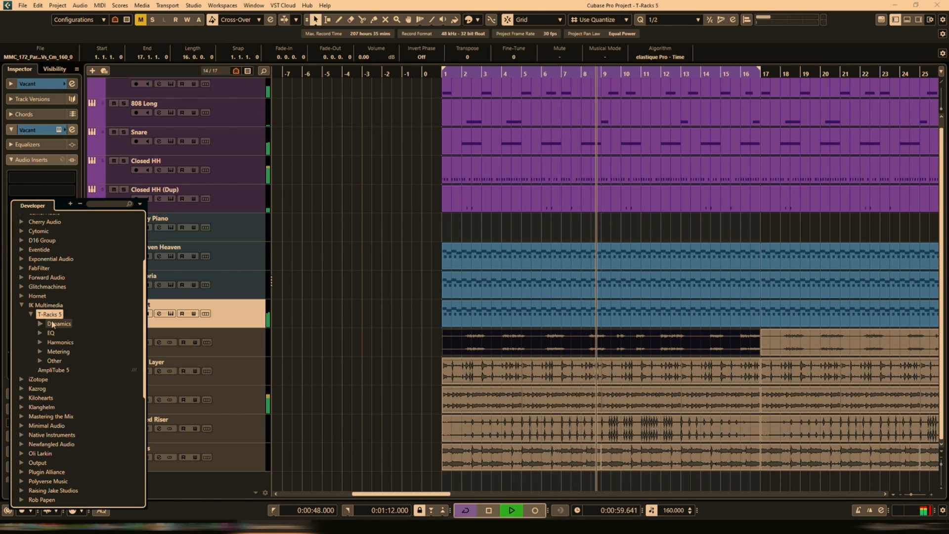
{"action": "left_click", "coordinate": [40, 333]}
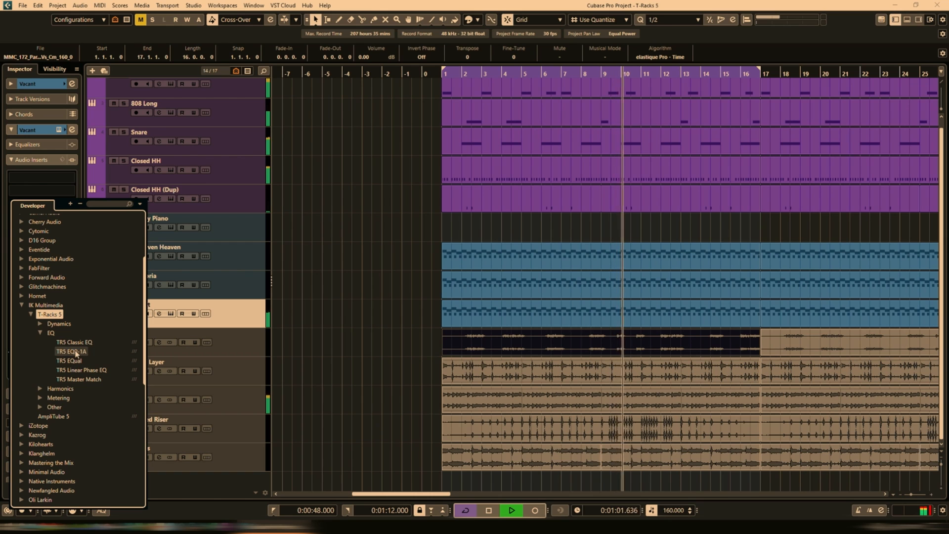
{"action": "left_click", "coordinate": [75, 352]}
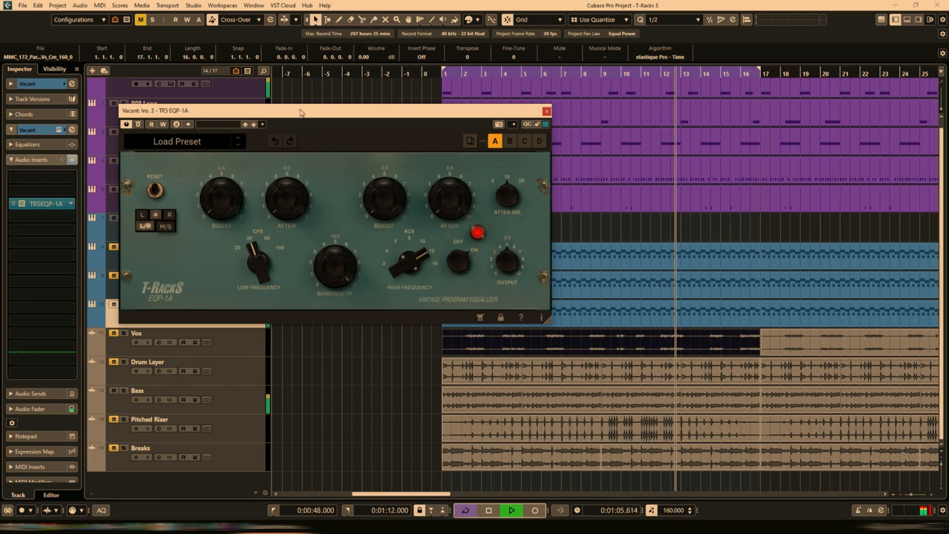
{"action": "left_click_drag", "start_coordinate": [300, 113], "coordinate": [432, 134]}
Step: Replace the EQP-1A in the Vacant track's third insert slot with TR5 EQual
{"action": "left_click", "coordinate": [45, 203]}
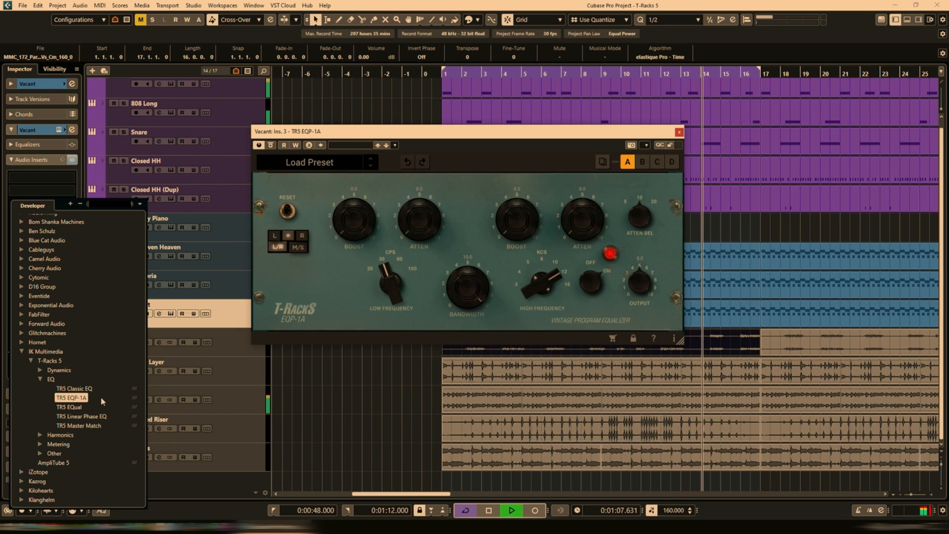
{"action": "left_click", "coordinate": [72, 407]}
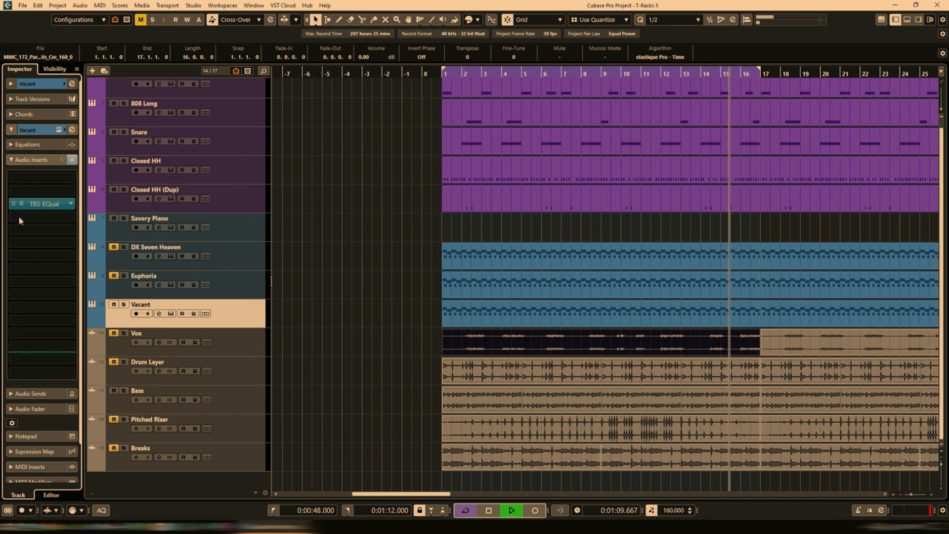
{"action": "left_click_drag", "start_coordinate": [418, 157], "coordinate": [445, 158]}
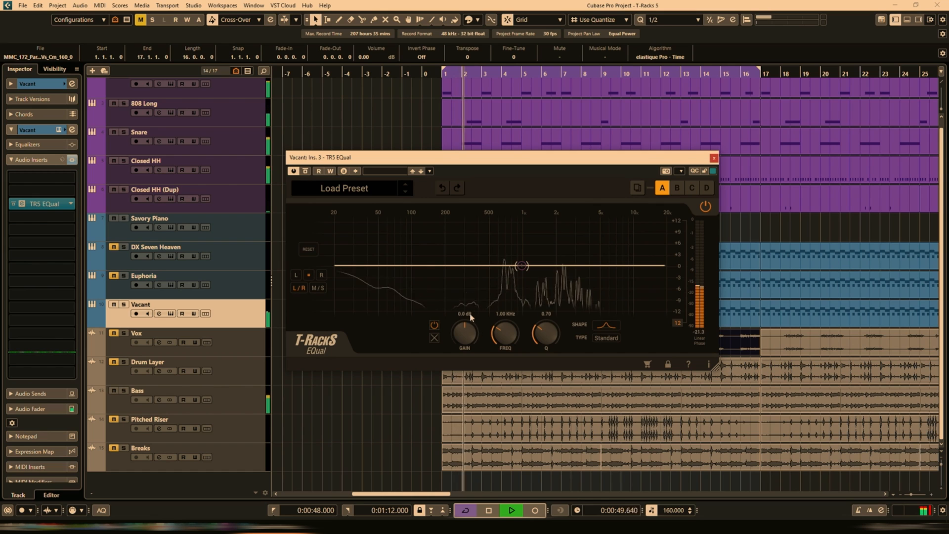
Step: Cut the EQual band by 2.1 dB just above 600 Hz and change its shape to a high-pass filter
{"action": "left_click_drag", "start_coordinate": [522, 266], "coordinate": [500, 275]}
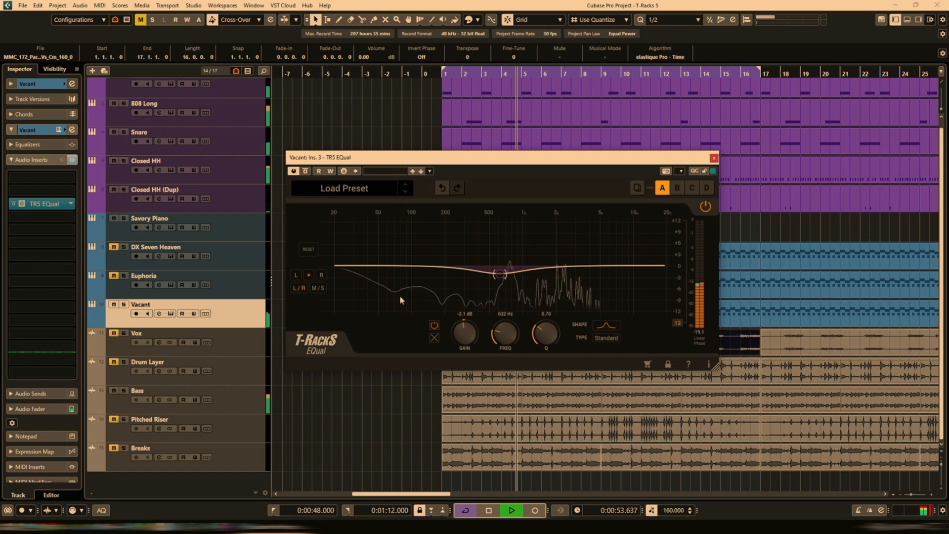
{"action": "left_click", "coordinate": [608, 326]}
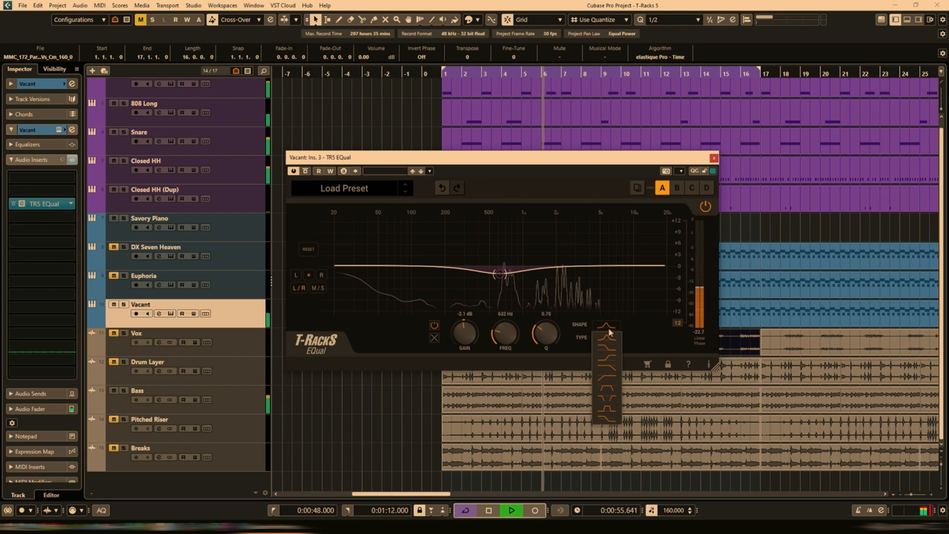
{"action": "left_click", "coordinate": [607, 389]}
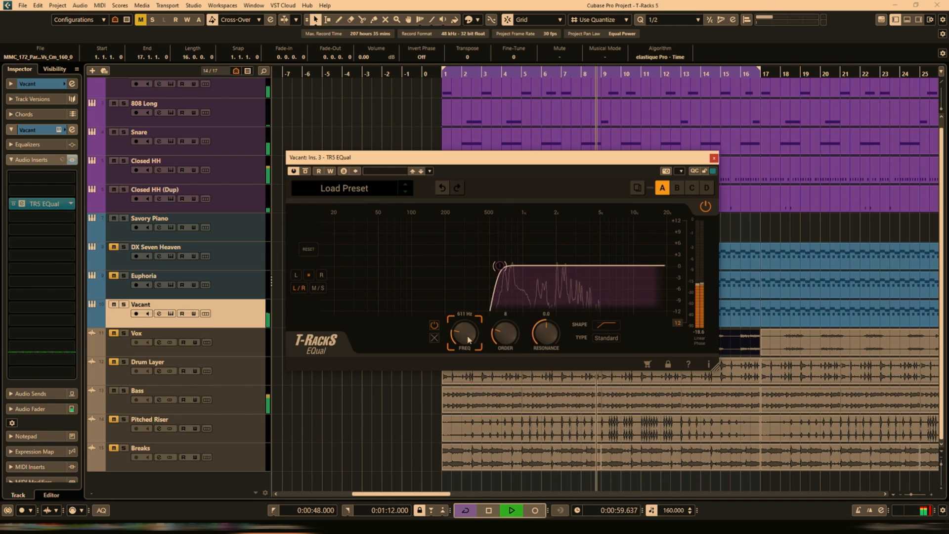
Step: Lower the Vacant track's EQual high-pass frequency to 273 Hz and close the plug-in
{"action": "left_click_drag", "start_coordinate": [469, 340], "coordinate": [472, 348]}
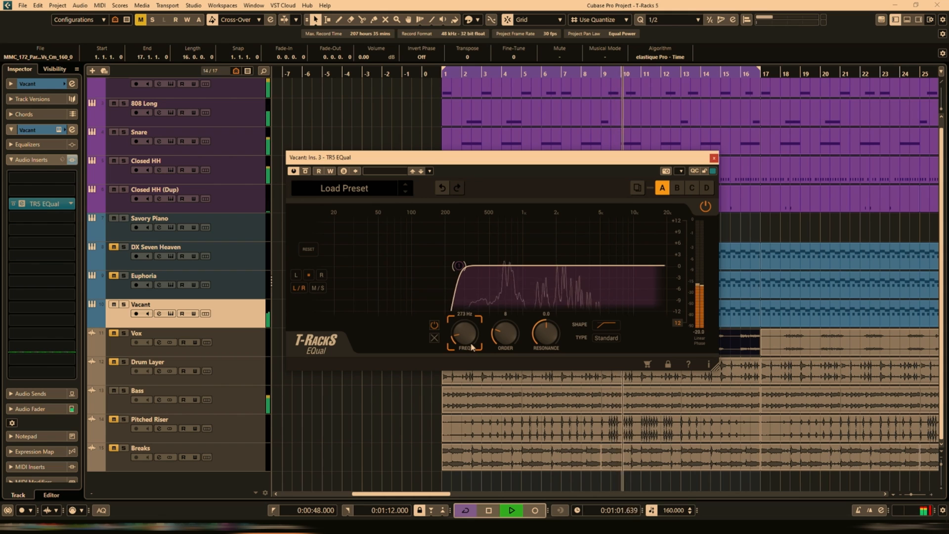
{"action": "left_click", "coordinate": [714, 158]}
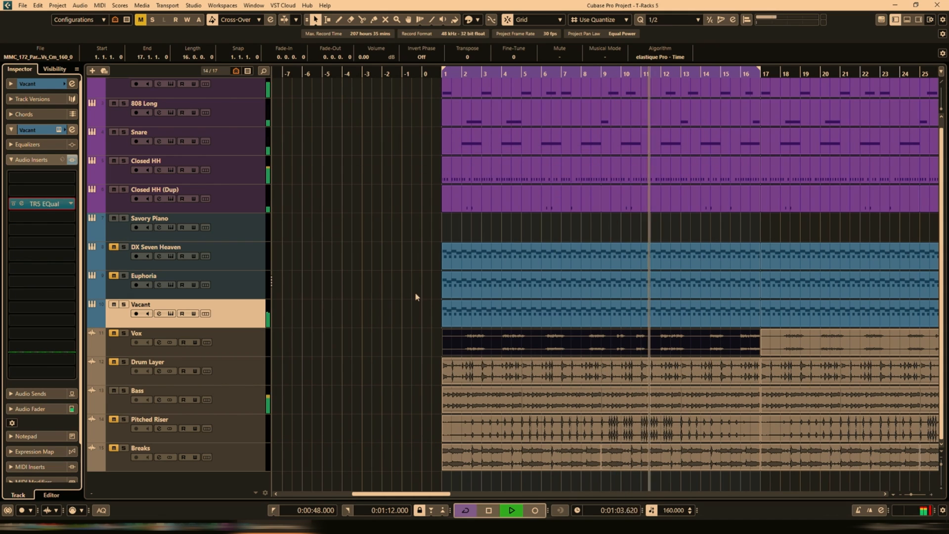
{"action": "left_click", "coordinate": [242, 352]}
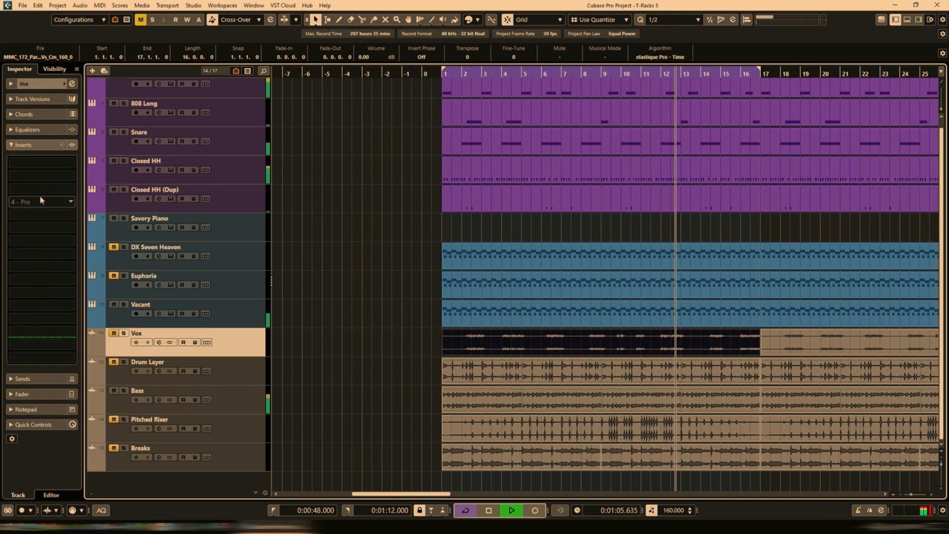
{"action": "left_click", "coordinate": [69, 201]}
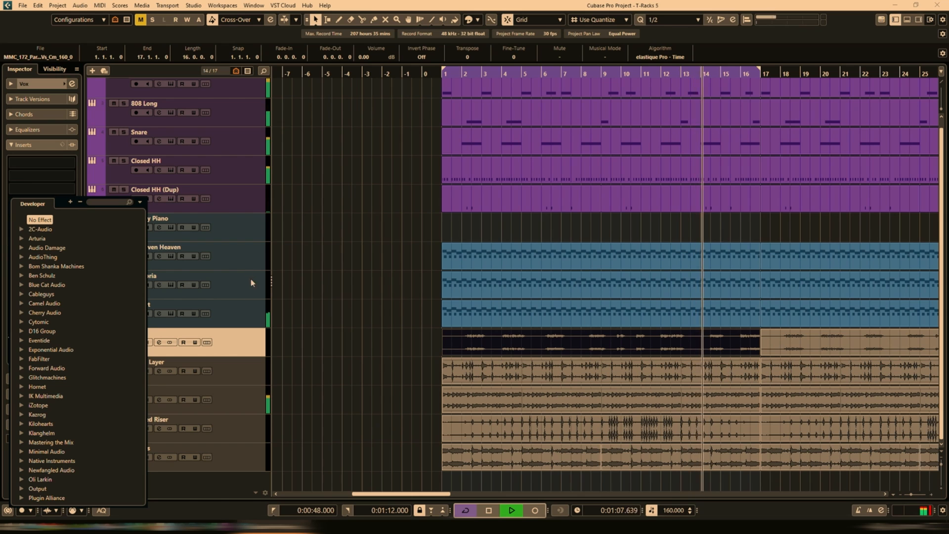
{"action": "left_click", "coordinate": [250, 316]}
{"action": "left_click", "coordinate": [250, 315]}
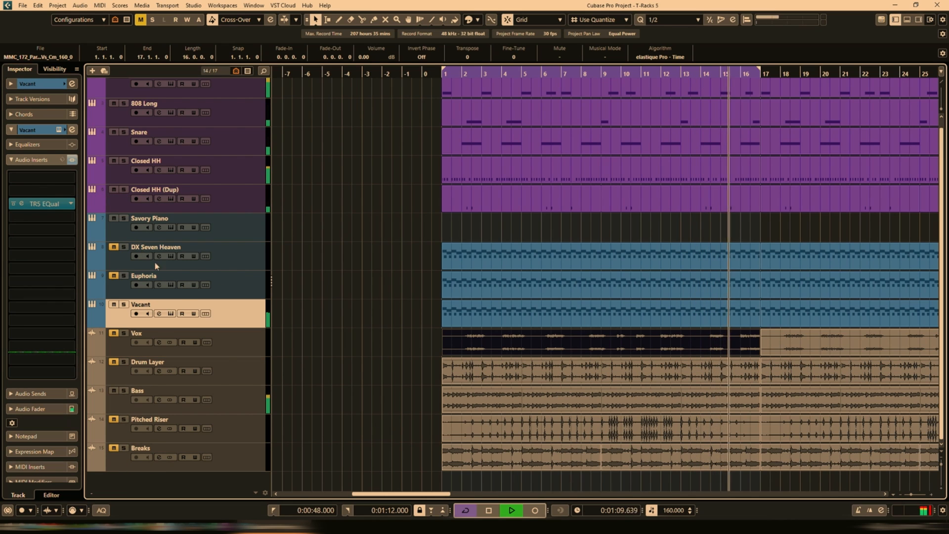
Step: Select the Vox track, load TR5 EQual in its fourth insert slot and open the plug-in
{"action": "left_click", "coordinate": [229, 352]}
{"action": "left_click", "coordinate": [41, 204]}
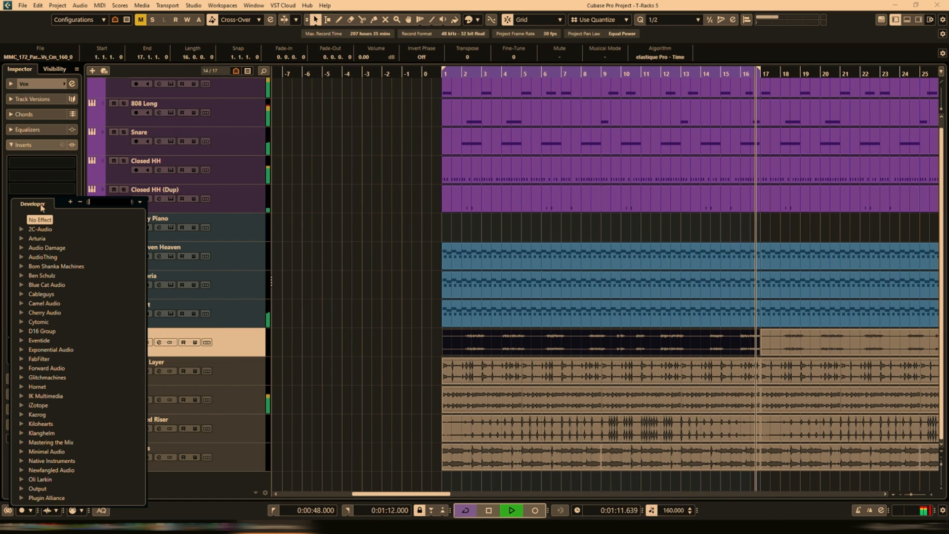
{"action": "type", "text": "eq"}
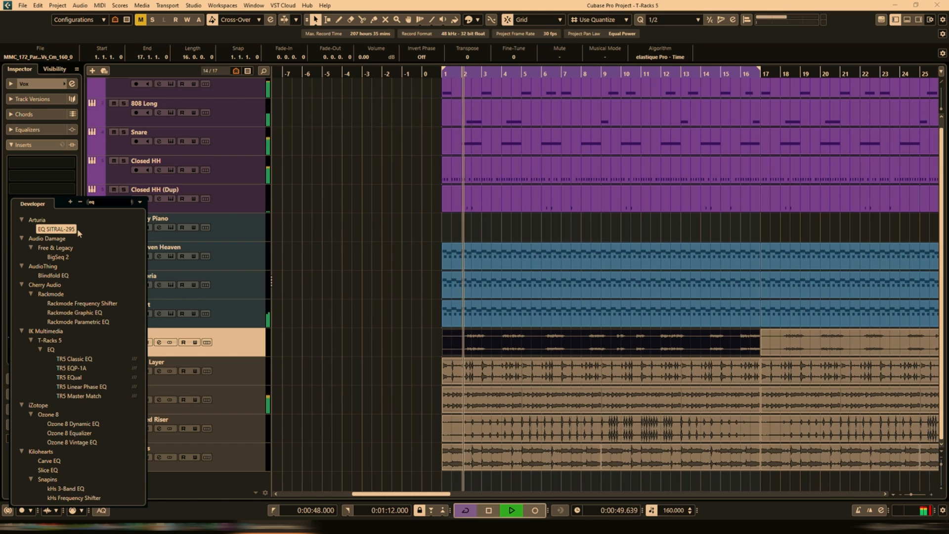
{"action": "type", "text": "ual"}
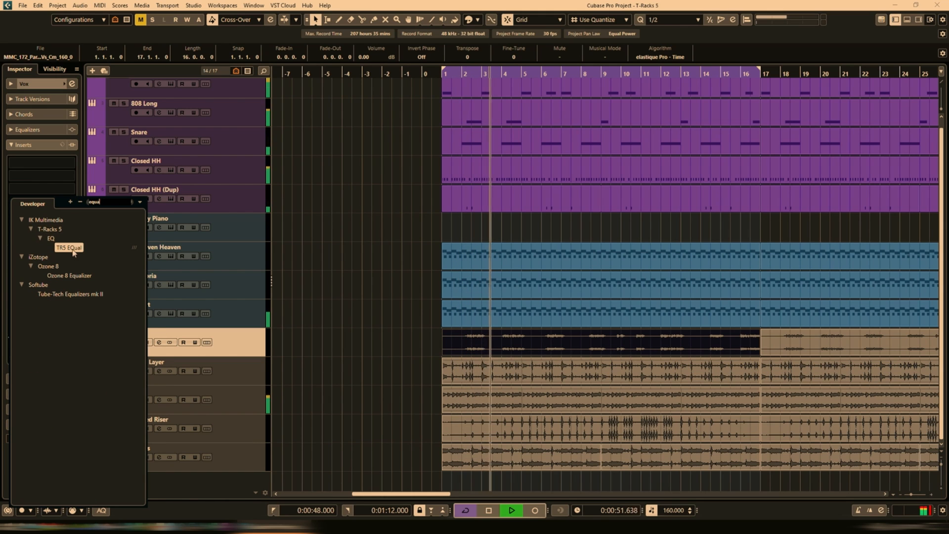
{"action": "left_click", "coordinate": [73, 248]}
{"action": "right_click", "coordinate": [36, 204]}
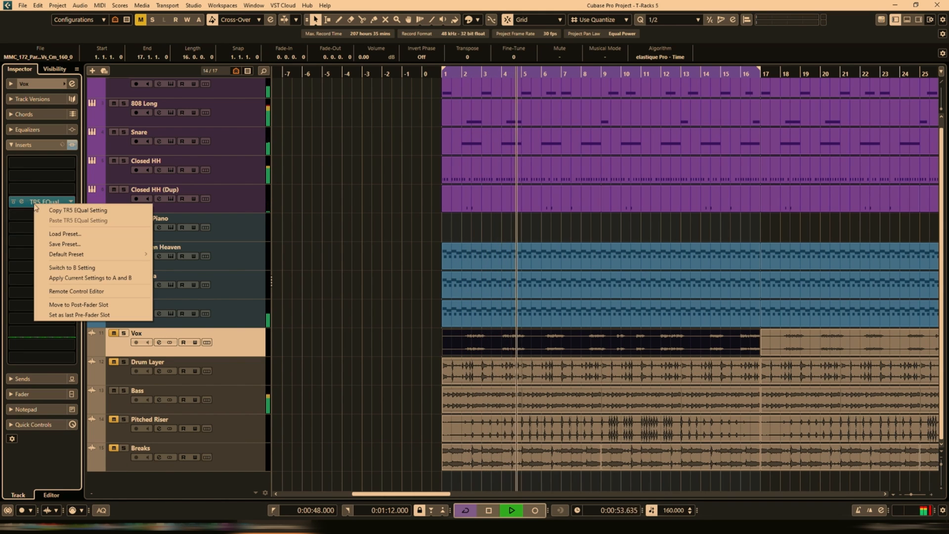
{"action": "left_click", "coordinate": [32, 228]}
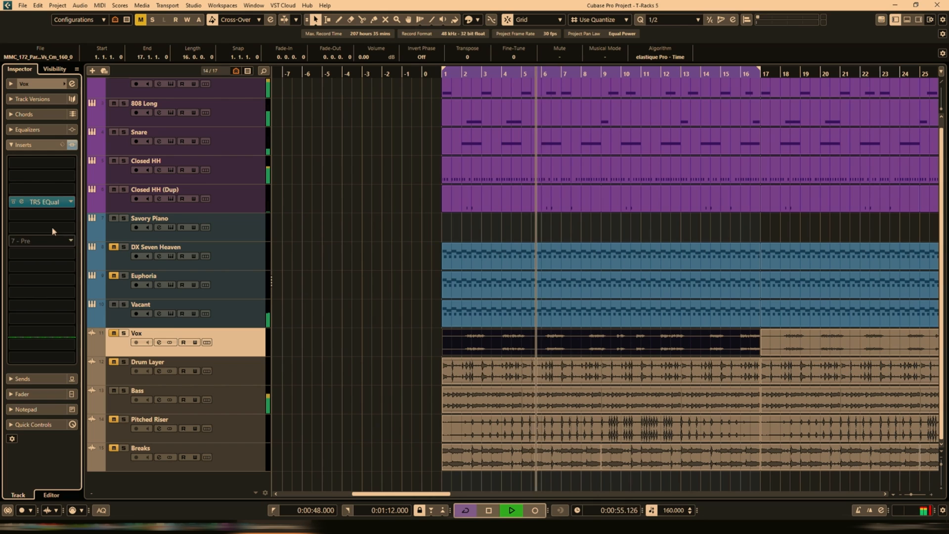
{"action": "left_click", "coordinate": [23, 201]}
Step: Change the Vox EQual band's shape to a high-pass filter and set its frequency to 91 Hz
{"action": "left_click", "coordinate": [578, 322]}
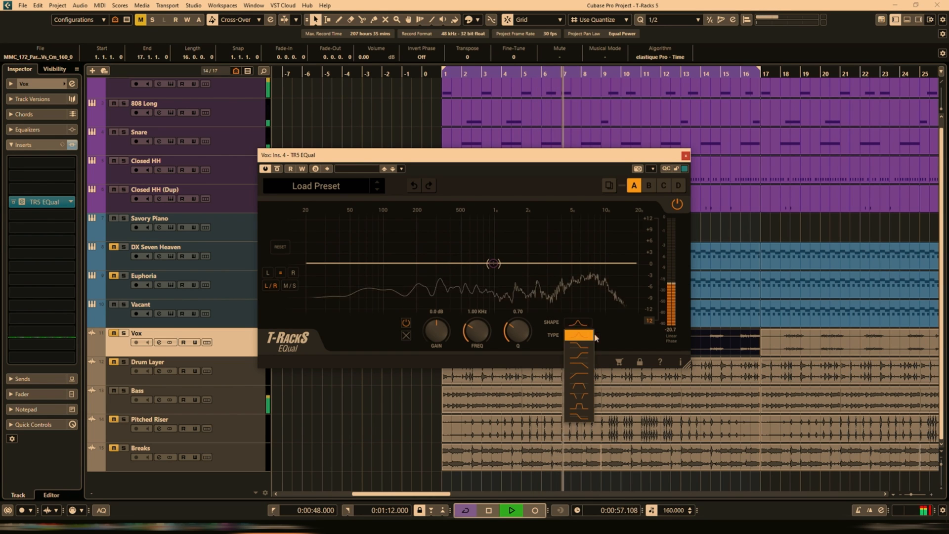
{"action": "left_click", "coordinate": [581, 377]}
{"action": "left_click_drag", "start_coordinate": [439, 327], "coordinate": [440, 360]}
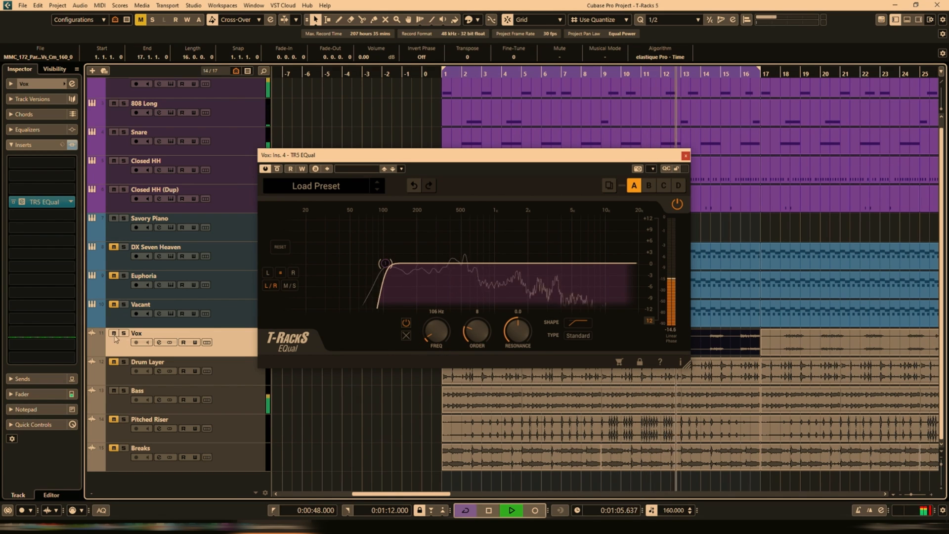
{"action": "mouse_move", "coordinate": [384, 263]}
{"action": "left_mouse_down"}
{"action": "mouse_move", "coordinate": [398, 263]}
{"action": "mouse_move", "coordinate": [378, 265]}
{"action": "left_mouse_up"}
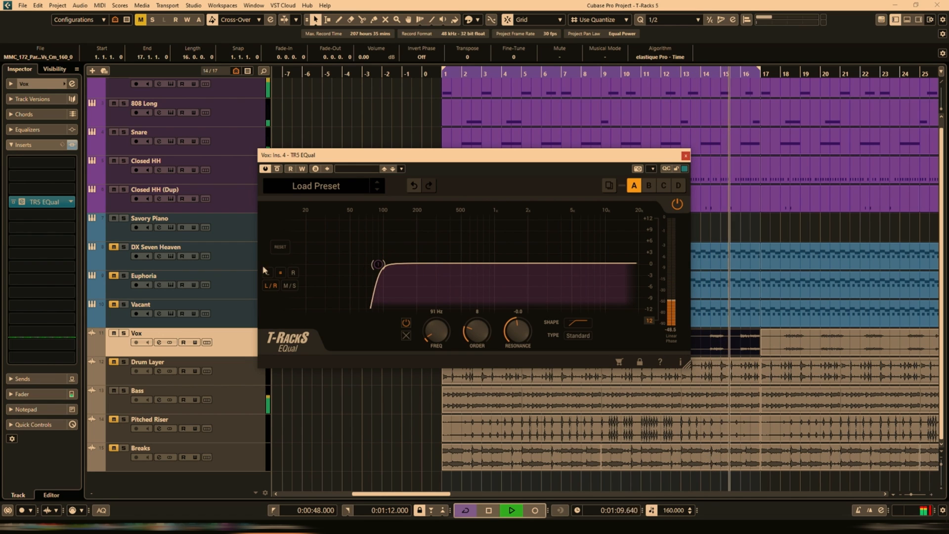
Step: Close the EQual and load TR5 Classic Clipper from the T-RackS 5 Harmonics group in the Vacant track's sixth insert slot
{"action": "left_click", "coordinate": [213, 293]}
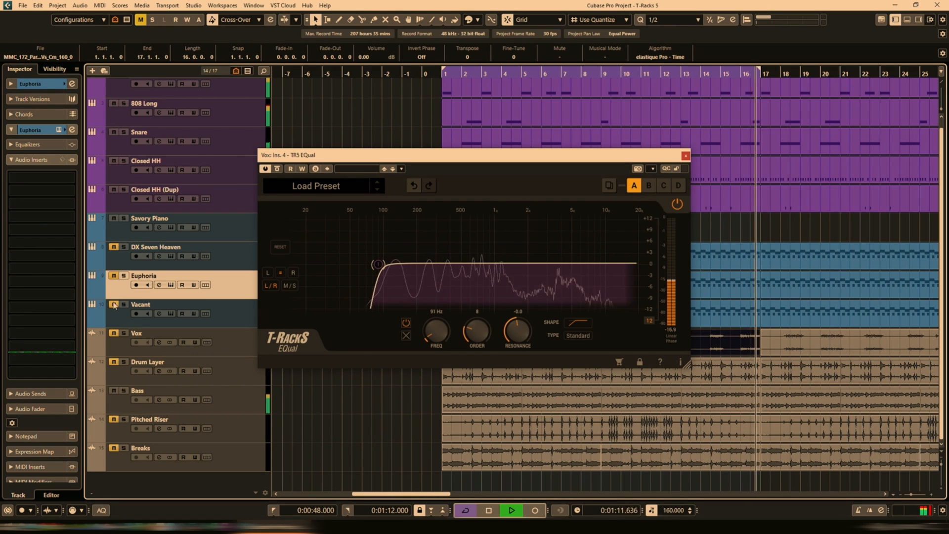
{"action": "left_click", "coordinate": [215, 319]}
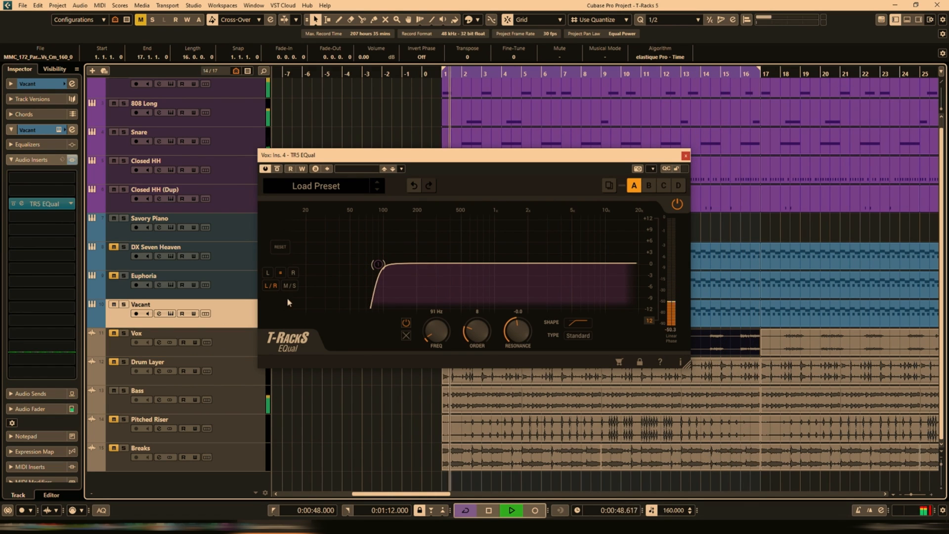
{"action": "left_click", "coordinate": [685, 155]}
{"action": "left_click", "coordinate": [45, 241]}
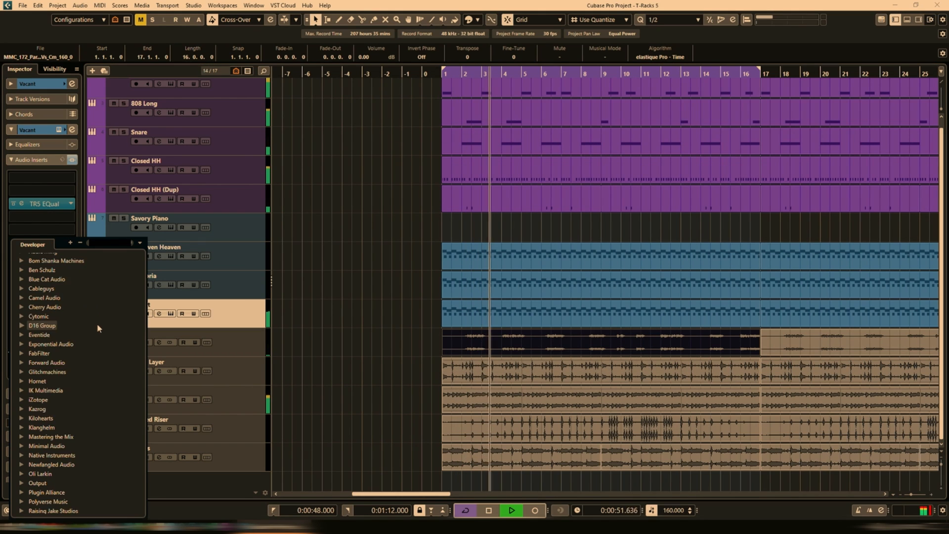
{"action": "scroll", "coordinate": [75, 346], "scroll_direction": "down", "scroll_amount": 3}
{"action": "left_click", "coordinate": [22, 344]}
{"action": "left_click", "coordinate": [29, 354]}
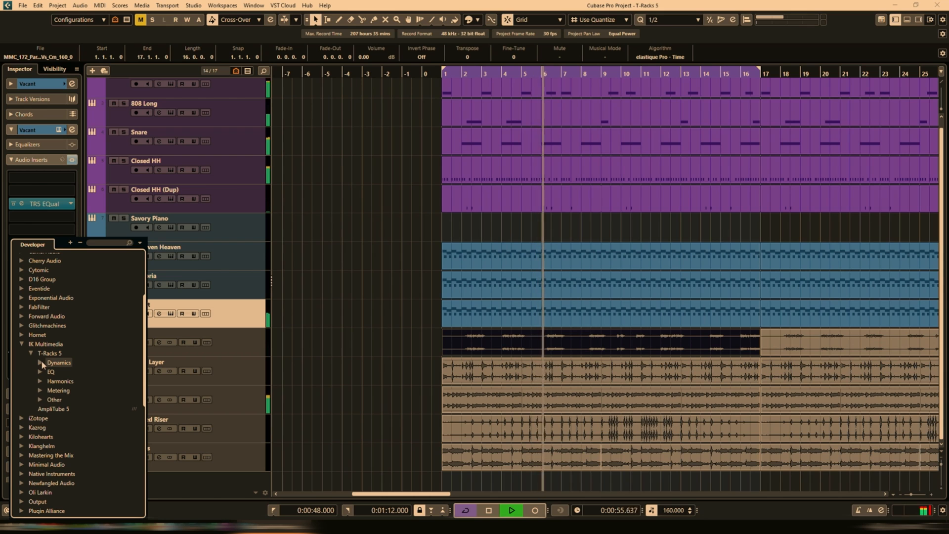
{"action": "left_click", "coordinate": [40, 381]}
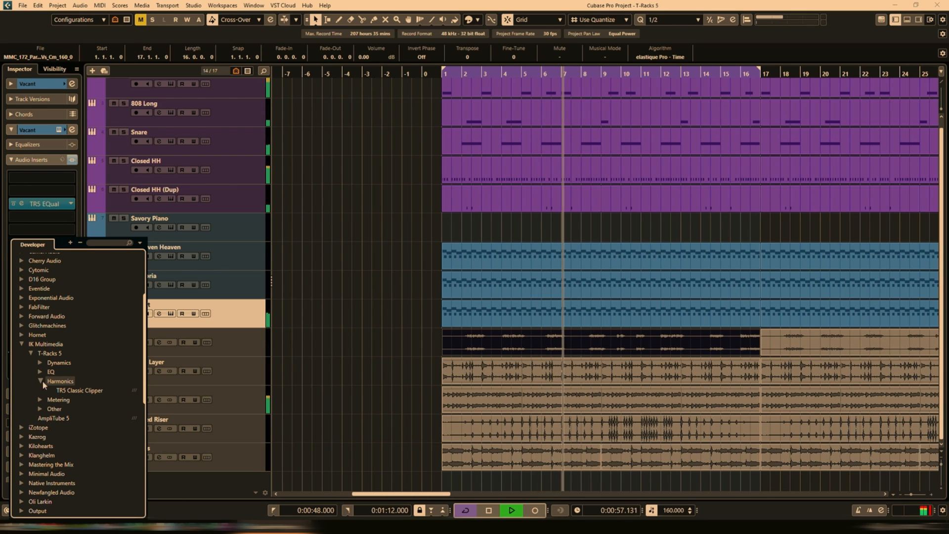
{"action": "left_click", "coordinate": [85, 389]}
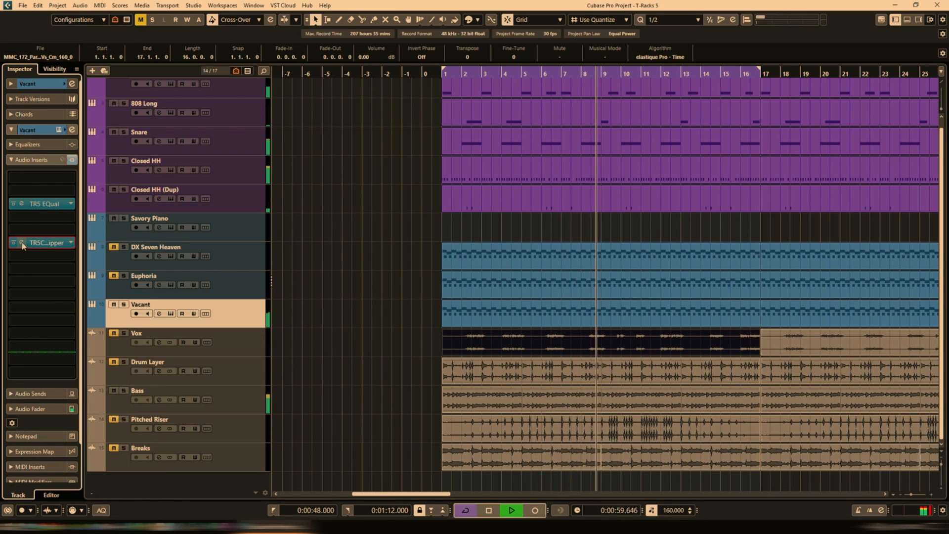
{"action": "left_click", "coordinate": [22, 243]}
Step: Set the Classic Clipper's gain to 15.0 dB and its output to -12.0 dB, and close the plug-in
{"action": "left_click_drag", "start_coordinate": [644, 134], "coordinate": [614, 143]}
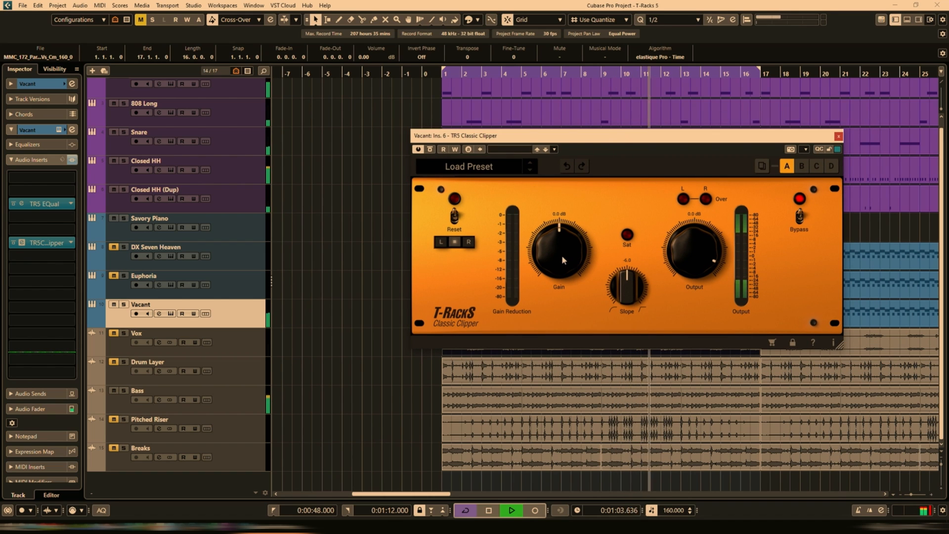
{"action": "left_click_drag", "start_coordinate": [562, 255], "coordinate": [563, 201]}
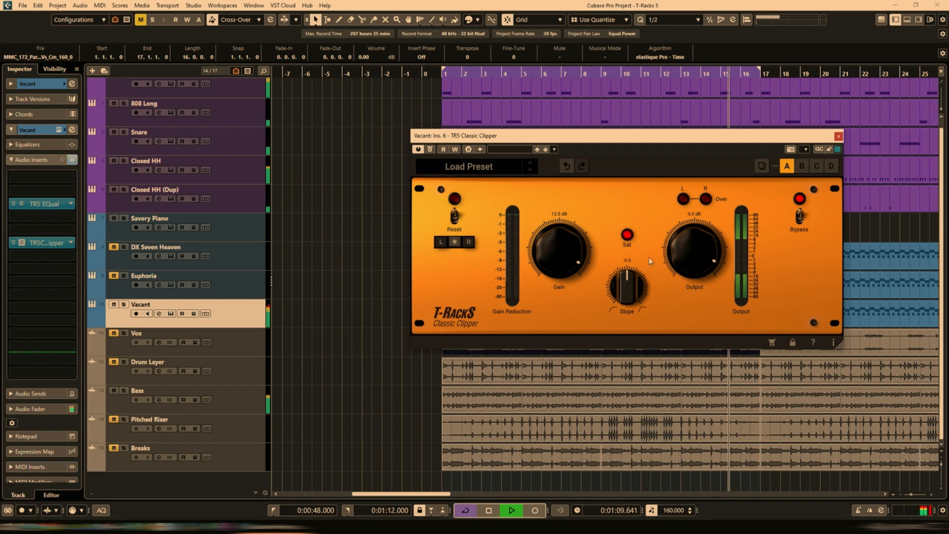
{"action": "left_click_drag", "start_coordinate": [701, 279], "coordinate": [702, 286]}
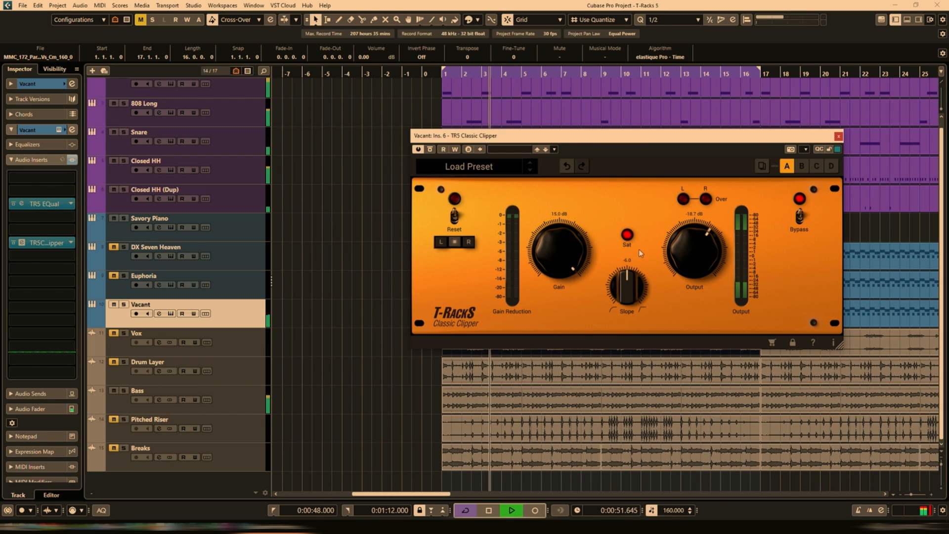
{"action": "left_click_drag", "start_coordinate": [680, 251], "coordinate": [681, 241]}
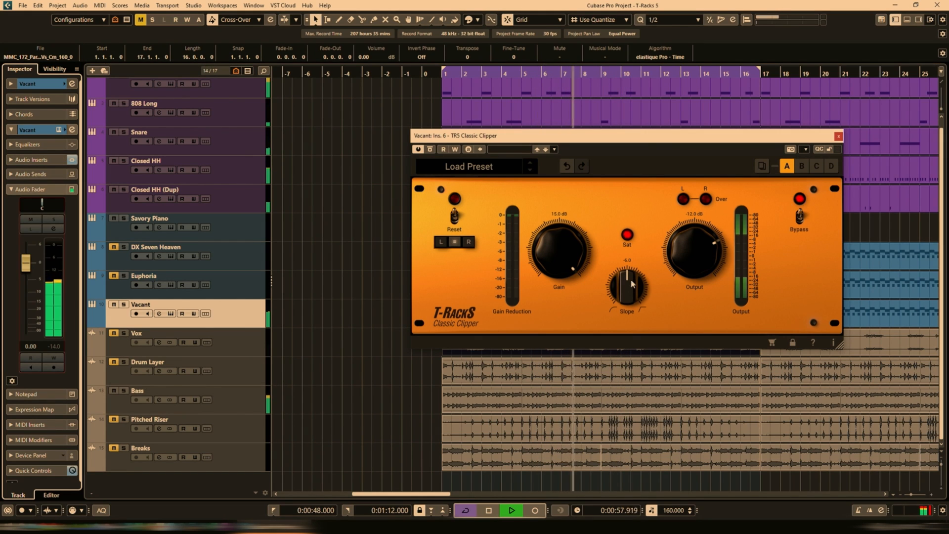
{"action": "left_click", "coordinate": [839, 136]}
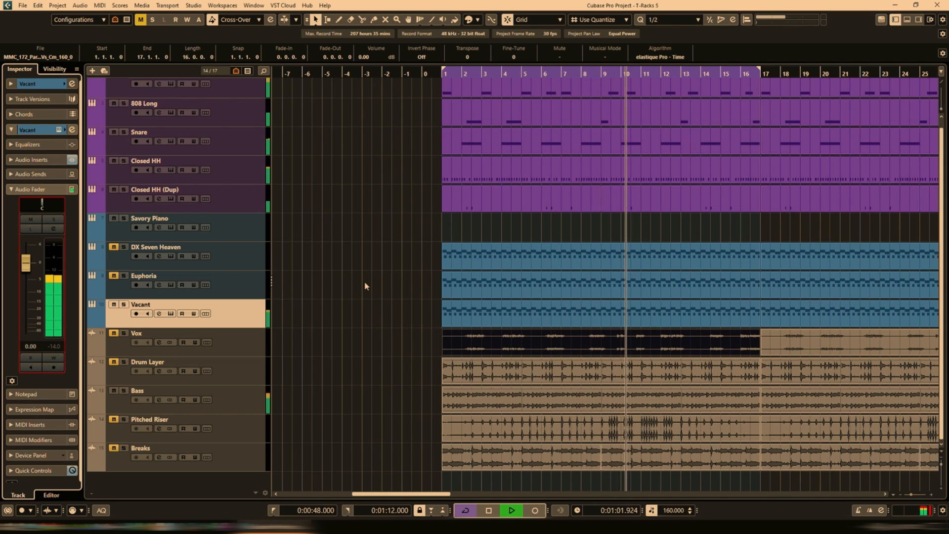
Step: Load TR5 White 2A from the T-RackS 5 Dynamics group in the soloed Snare track's sixth insert slot and adjust its peak reduction
{"action": "left_click", "coordinate": [33, 160]}
{"action": "key", "text": "space"}
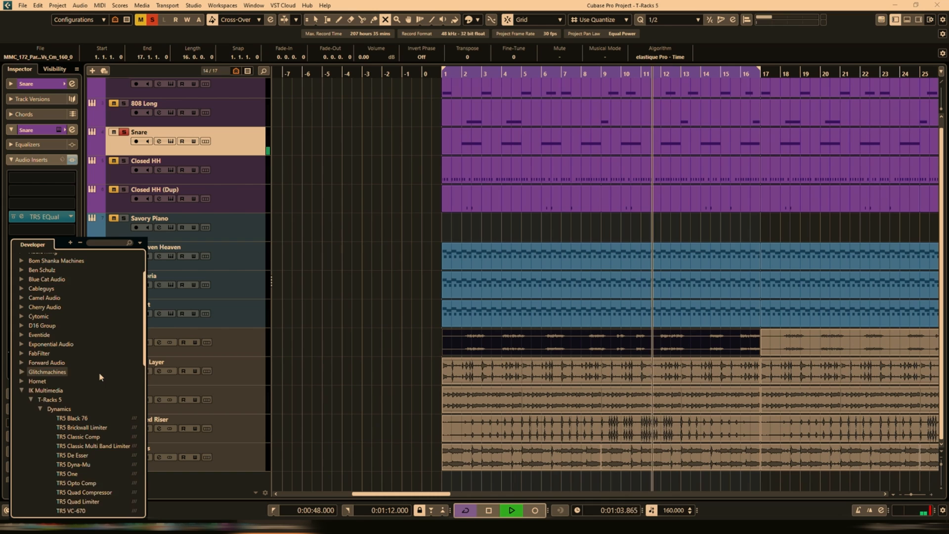
{"action": "scroll", "coordinate": [101, 376], "scroll_direction": "down", "scroll_amount": 2}
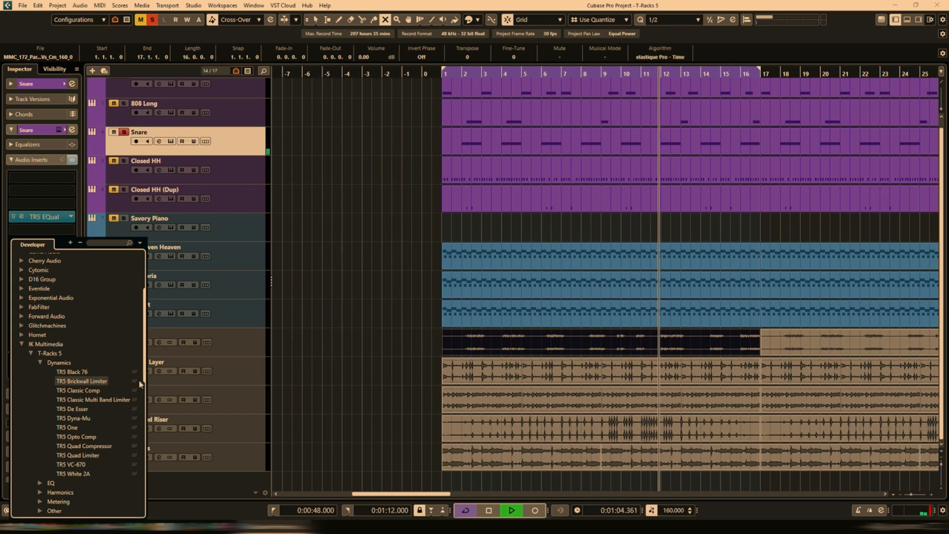
{"action": "left_click", "coordinate": [81, 474]}
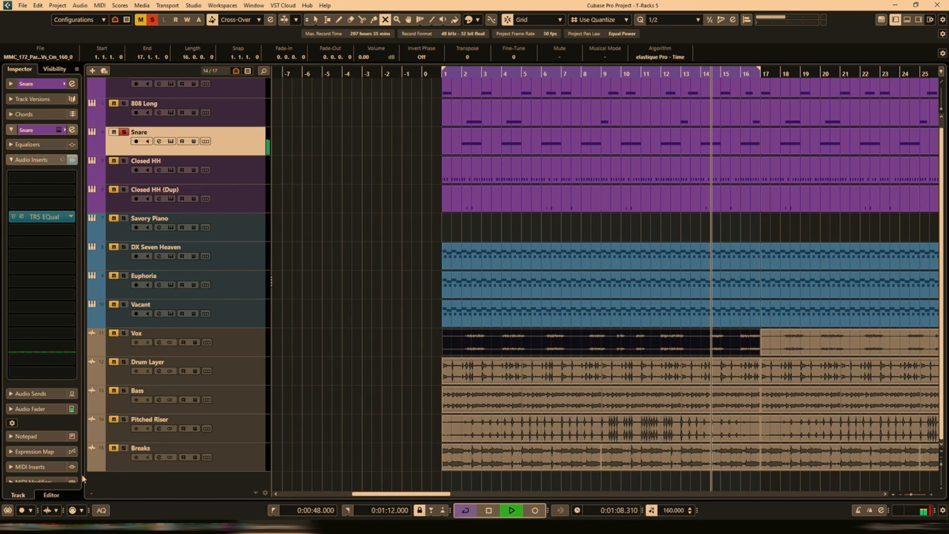
{"action": "left_click", "coordinate": [26, 242]}
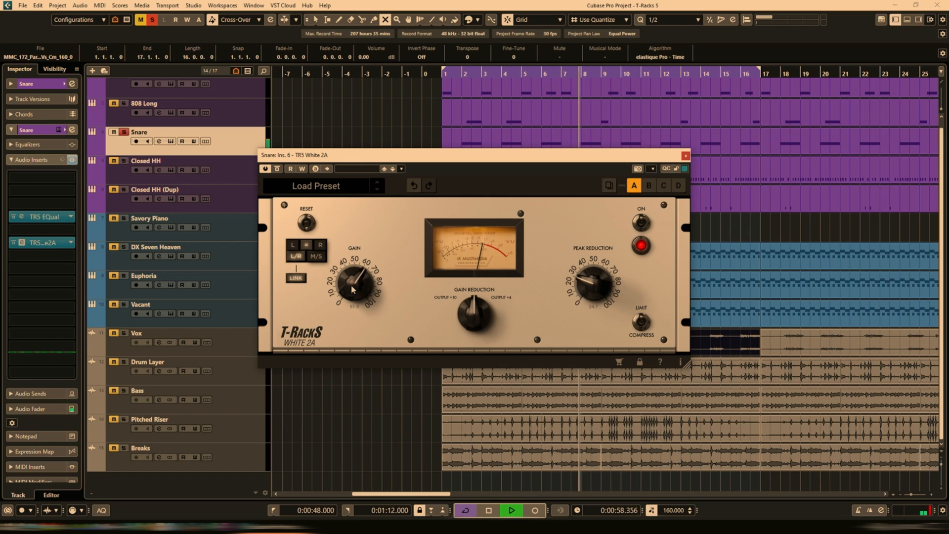
{"action": "left_click_drag", "start_coordinate": [612, 287], "coordinate": [647, 308]}
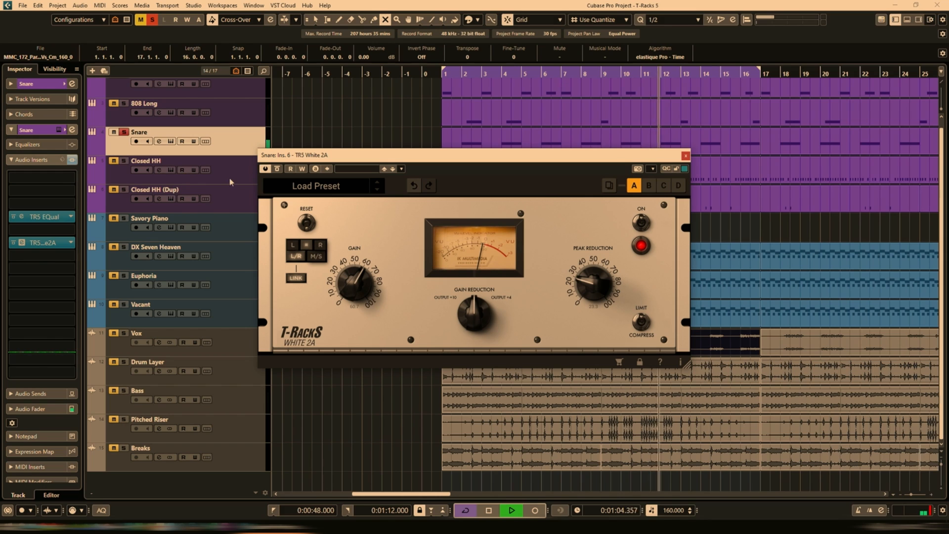
Step: Solo the Closed HH and Closed HH (Dup) tracks, and load TR5 EQual in the Closed HH track's third insert slot
{"action": "left_click", "coordinate": [118, 167]}
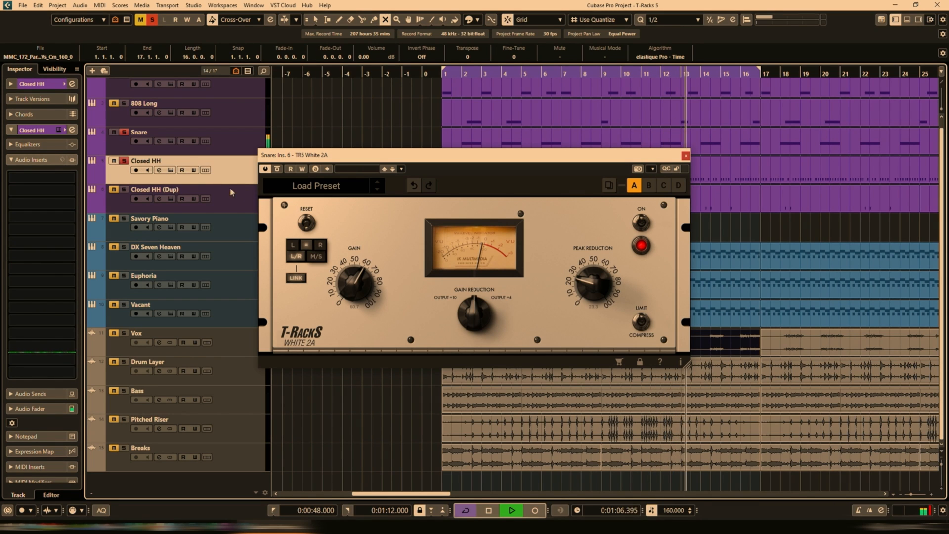
{"action": "left_click", "coordinate": [125, 190]}
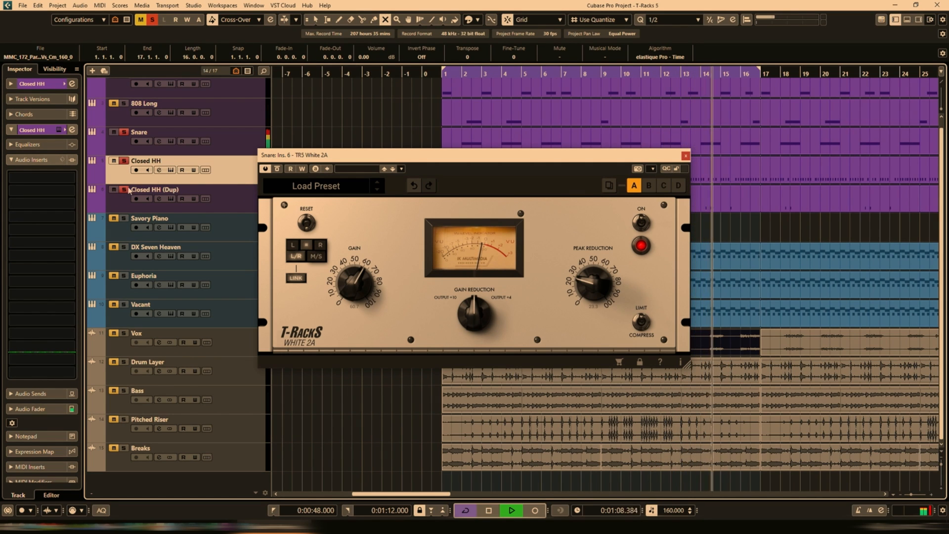
{"action": "left_click", "coordinate": [38, 208]}
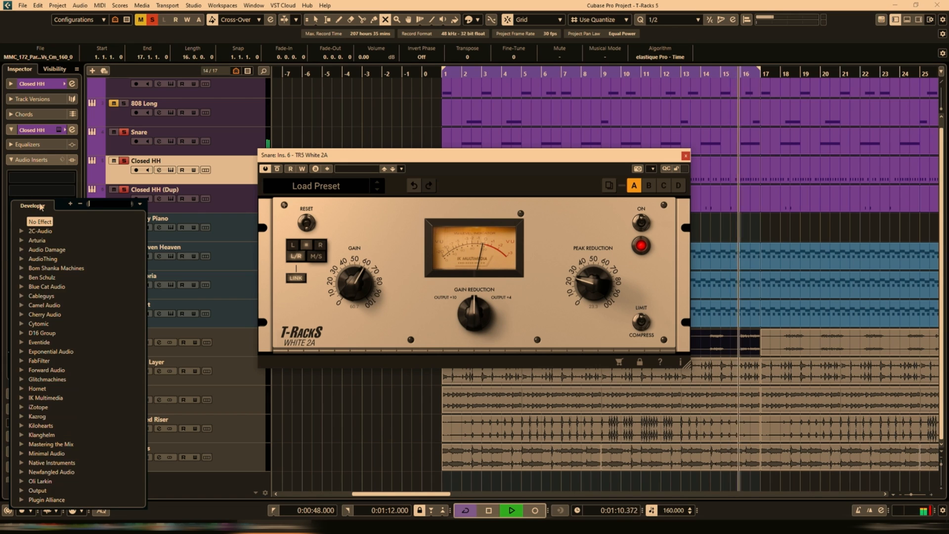
{"action": "type", "text": "equa"}
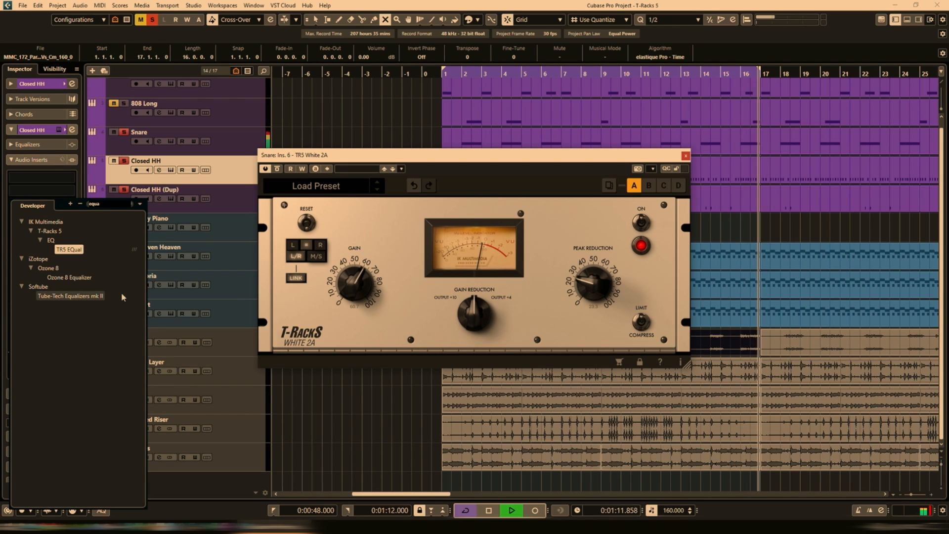
{"action": "left_click", "coordinate": [69, 249]}
{"action": "left_click", "coordinate": [25, 204]}
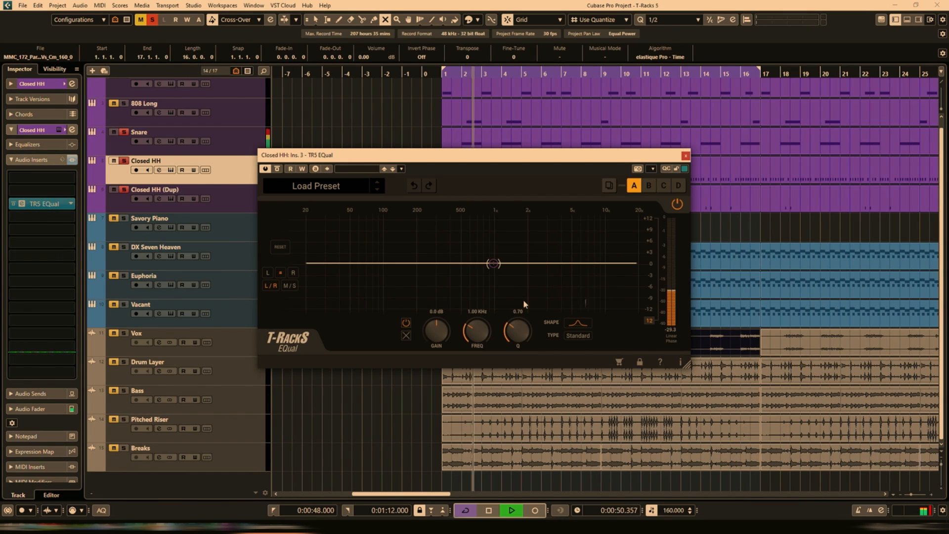
Step: Turn the Closed HH EQual's first band into a high-pass filter at 122 Hz
{"action": "left_click", "coordinate": [577, 323]}
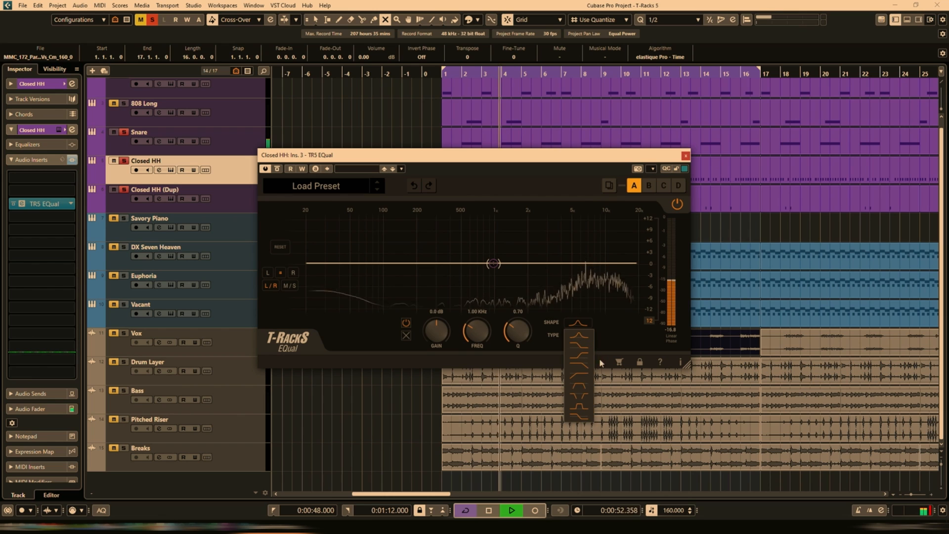
{"action": "left_click", "coordinate": [581, 385]}
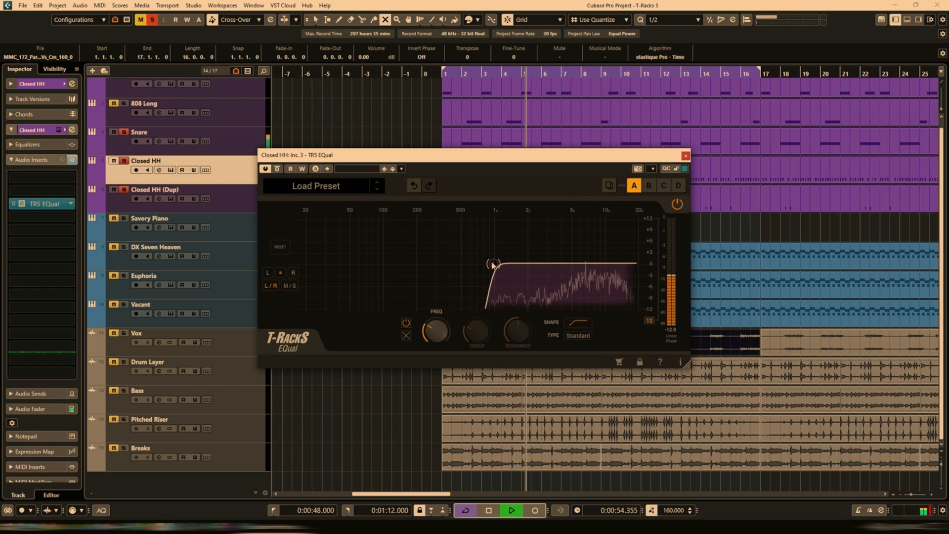
{"action": "left_click_drag", "start_coordinate": [493, 264], "coordinate": [397, 263]}
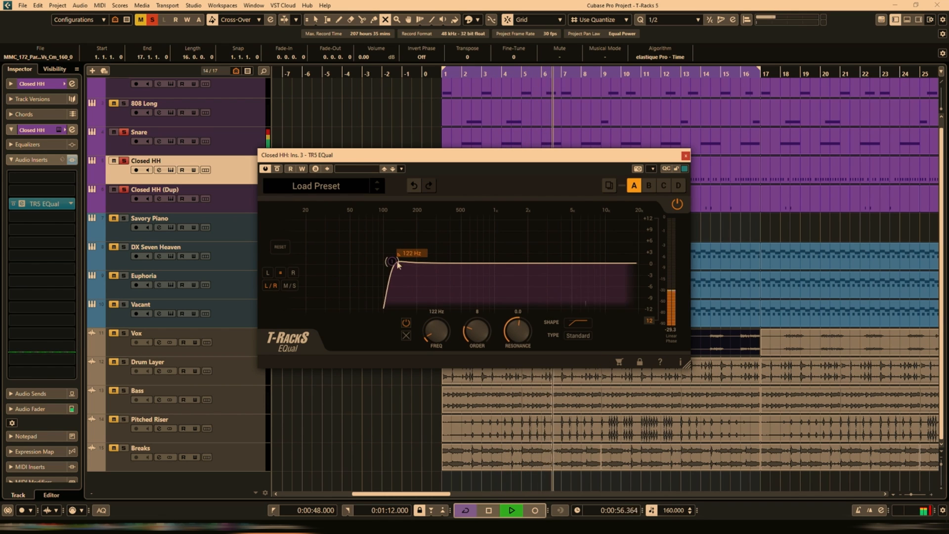
Step: Add another EQual band on Closed HH and shape it as a high shelf boosting 2.7 dB at 1.53 kHz
{"action": "double_click", "coordinate": [543, 261]}
{"action": "double_click", "coordinate": [549, 261]}
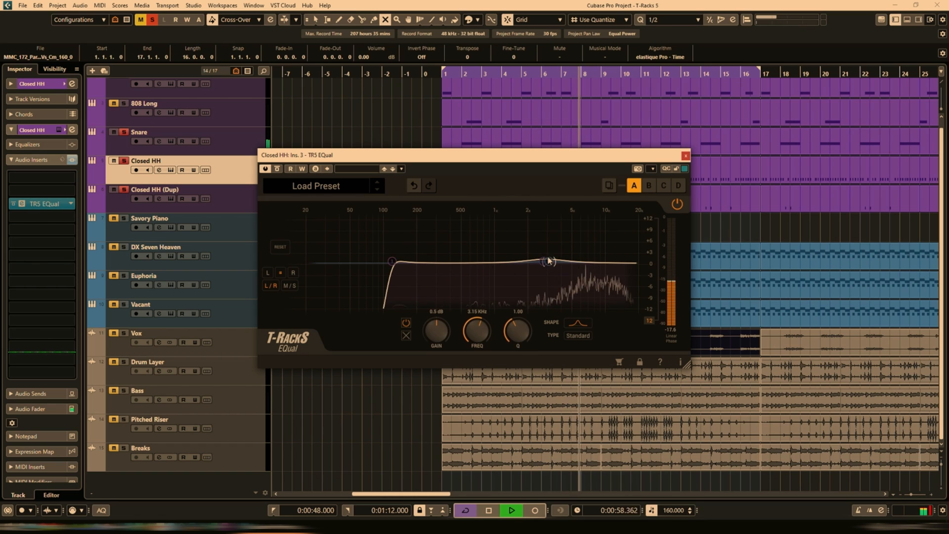
{"action": "left_click", "coordinate": [578, 323]}
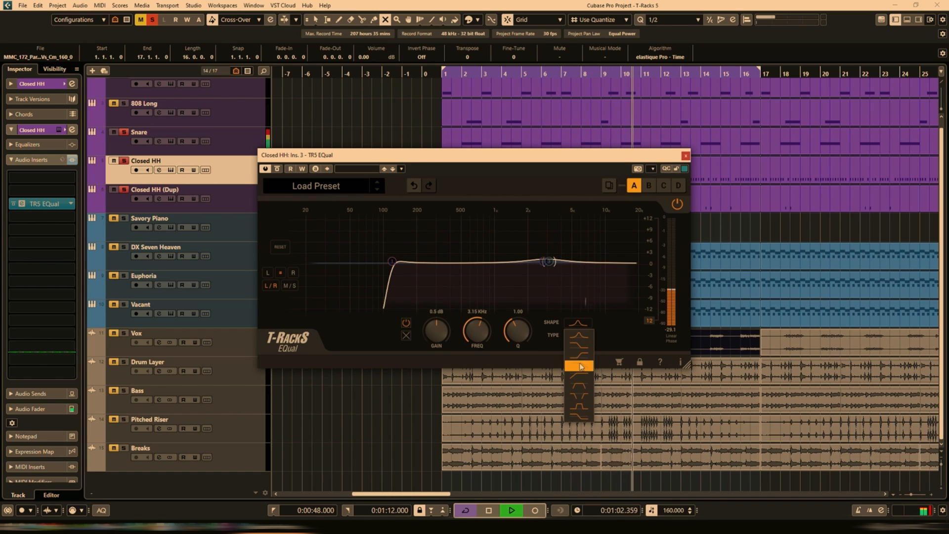
{"action": "left_click", "coordinate": [584, 349]}
{"action": "left_click_drag", "start_coordinate": [549, 261], "coordinate": [514, 254]}
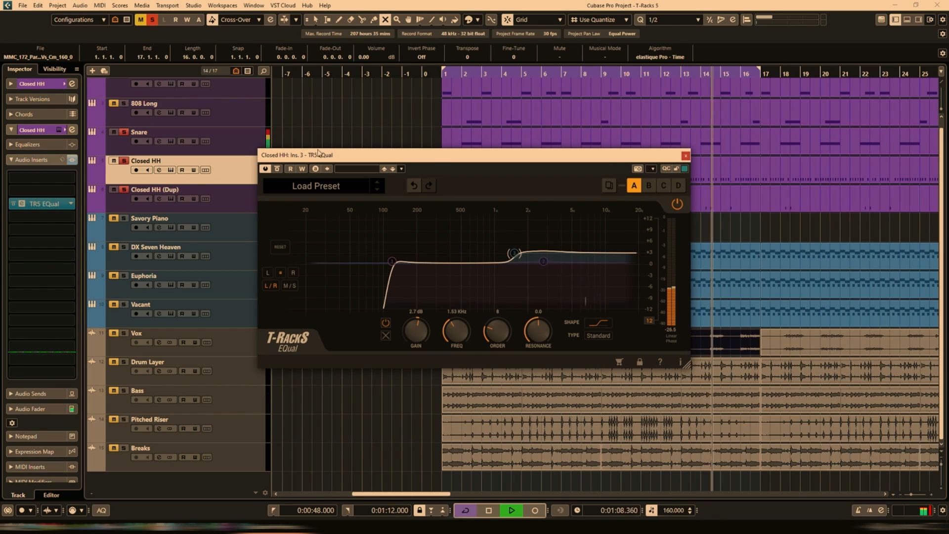
Step: Copy the Closed HH EQual setting, load TR5 EQual in the Closed HH (Dup) track's third insert slot and paste the setting there
{"action": "right_click", "coordinate": [48, 204]}
{"action": "key", "text": "Escape"}
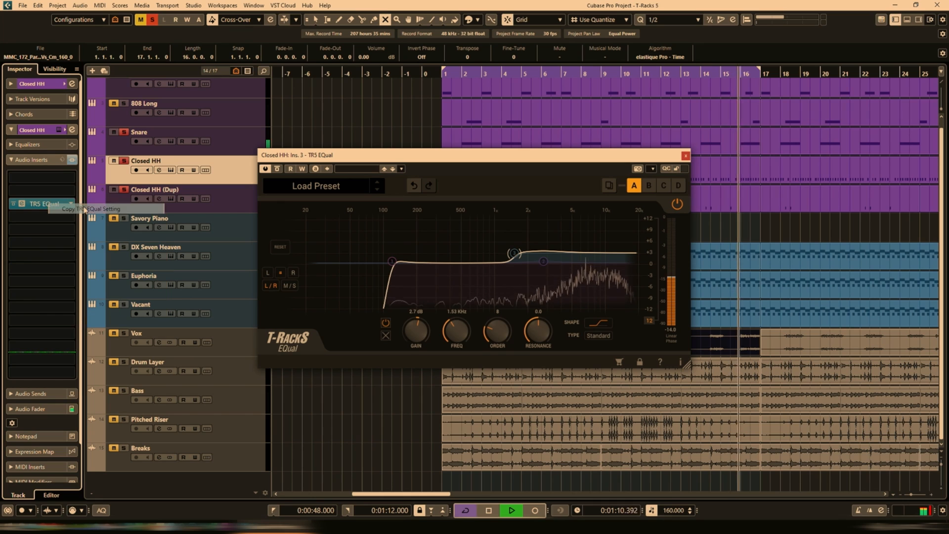
{"action": "left_click", "coordinate": [237, 204]}
{"action": "left_click", "coordinate": [22, 203]}
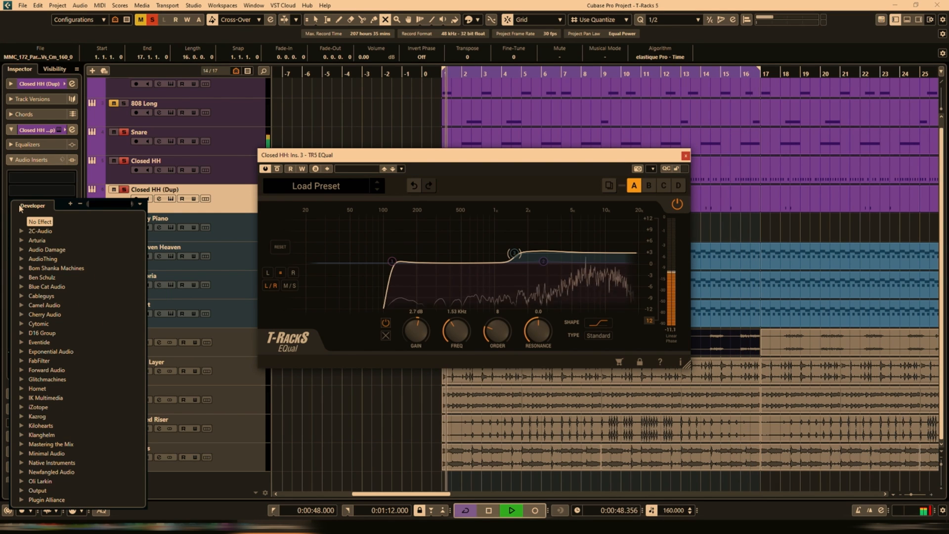
{"action": "type", "text": "equal"}
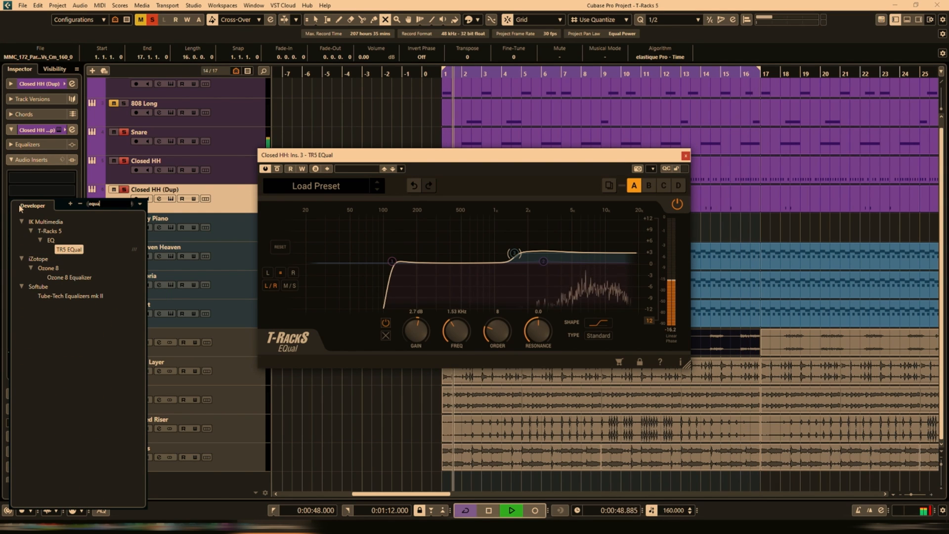
{"action": "left_click", "coordinate": [69, 249]}
{"action": "right_click", "coordinate": [39, 203]}
{"action": "left_click", "coordinate": [71, 219]}
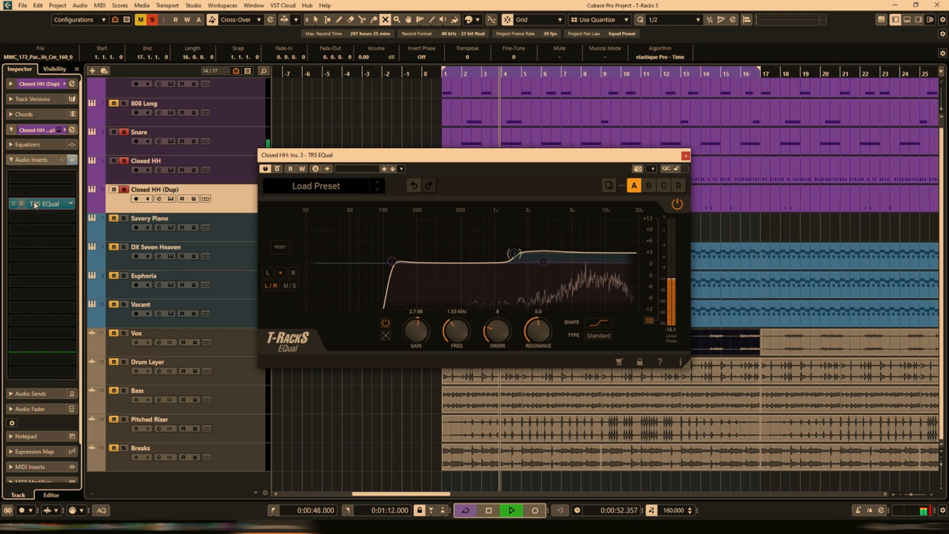
Step: Close the EQual windows of both Closed HH tracks and the Snare's White 2A window
{"action": "left_click_drag", "start_coordinate": [515, 158], "coordinate": [549, 210]}
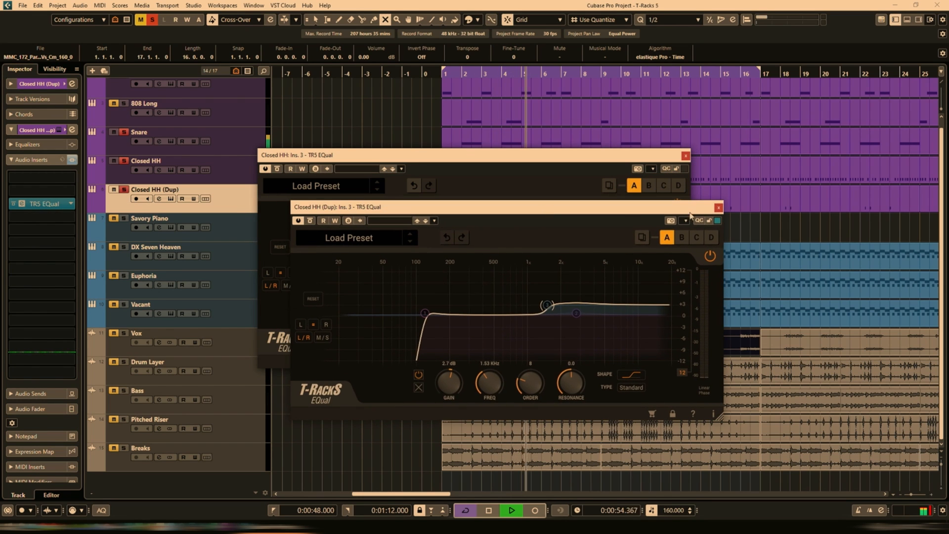
{"action": "left_click", "coordinate": [718, 207]}
{"action": "left_click", "coordinate": [686, 156]}
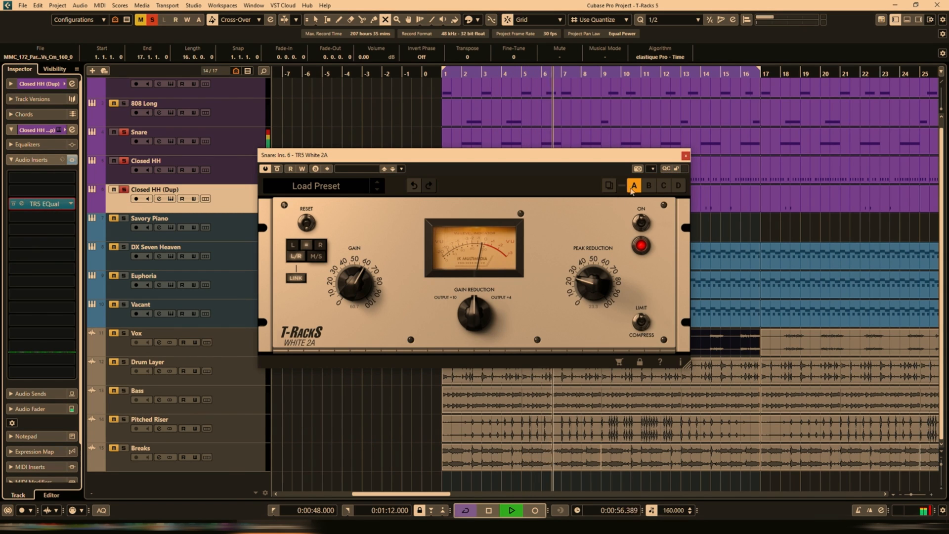
{"action": "left_click", "coordinate": [686, 156]}
Step: Turn off solo on the Snare, Closed HH and Closed HH (Dup) tracks
{"action": "left_click", "coordinate": [124, 133]}
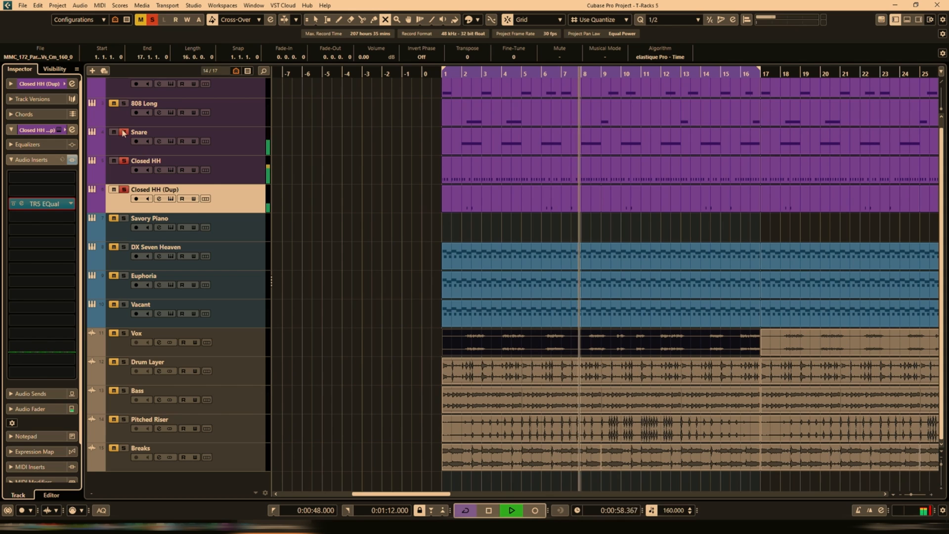
{"action": "left_click", "coordinate": [125, 161]}
{"action": "left_click", "coordinate": [125, 189]}
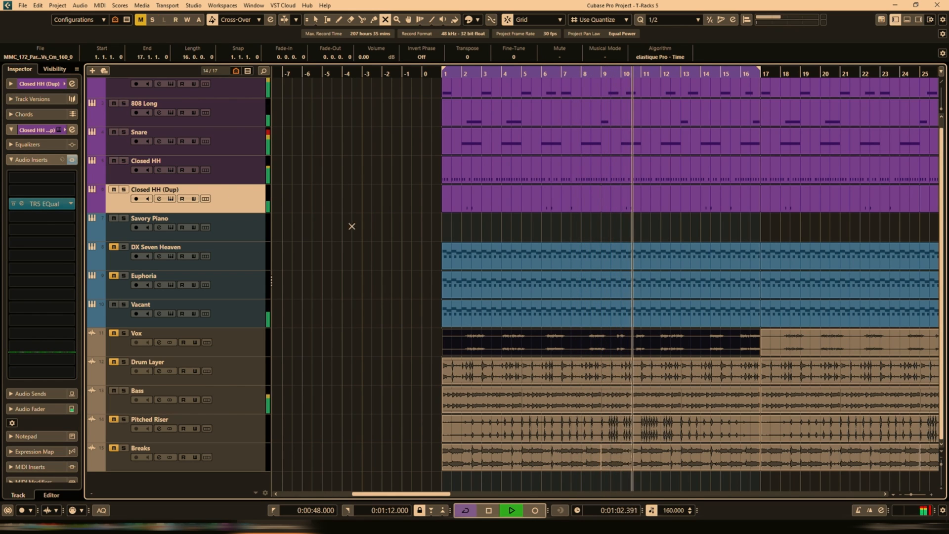
Step: Lower the Snare channel's fader to -6.88 in its channel settings, and close the settings window
{"action": "left_click", "coordinate": [159, 141]}
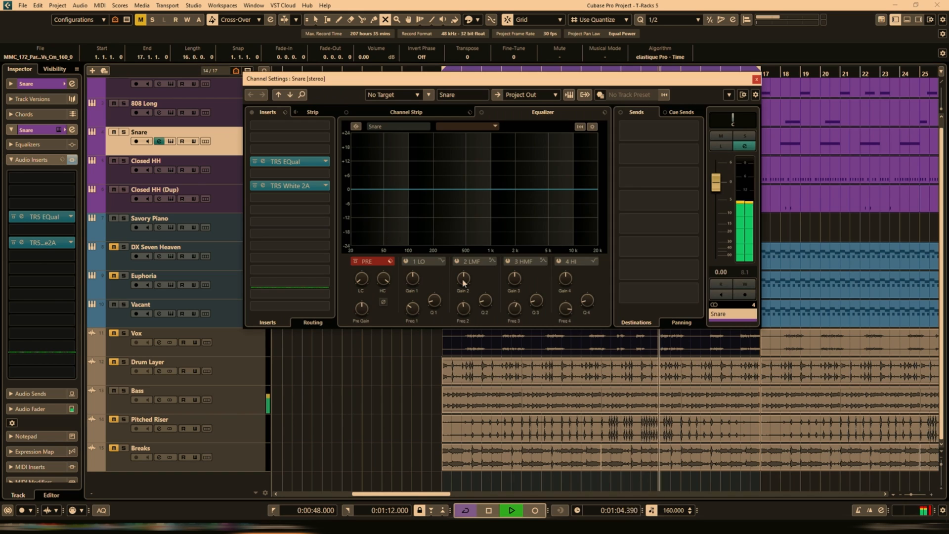
{"action": "left_click_drag", "start_coordinate": [716, 183], "coordinate": [720, 211]}
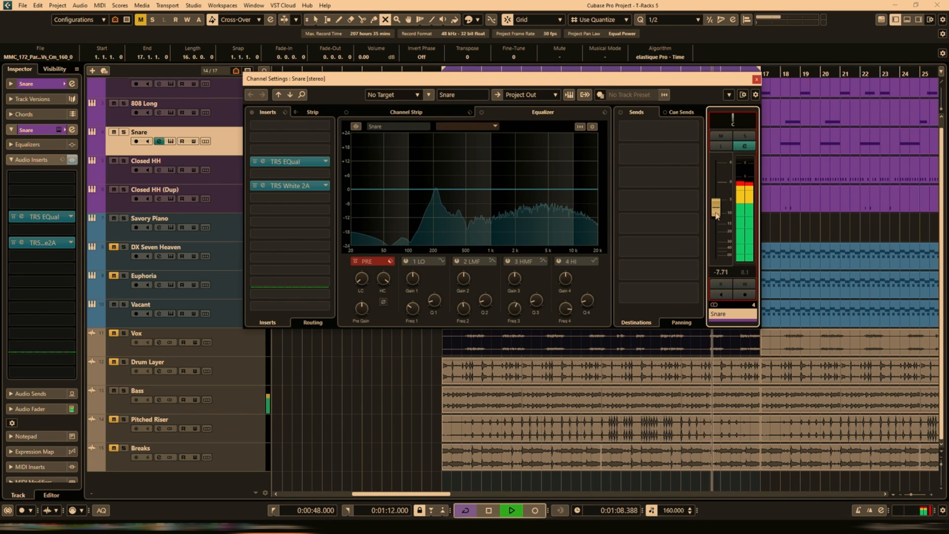
{"action": "left_click_drag", "start_coordinate": [716, 215], "coordinate": [715, 213]}
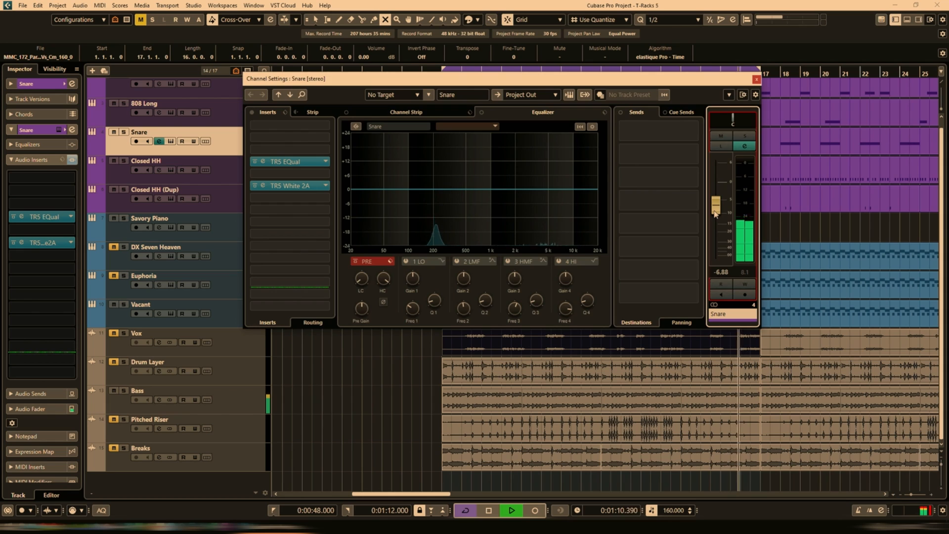
{"action": "key", "text": "Escape"}
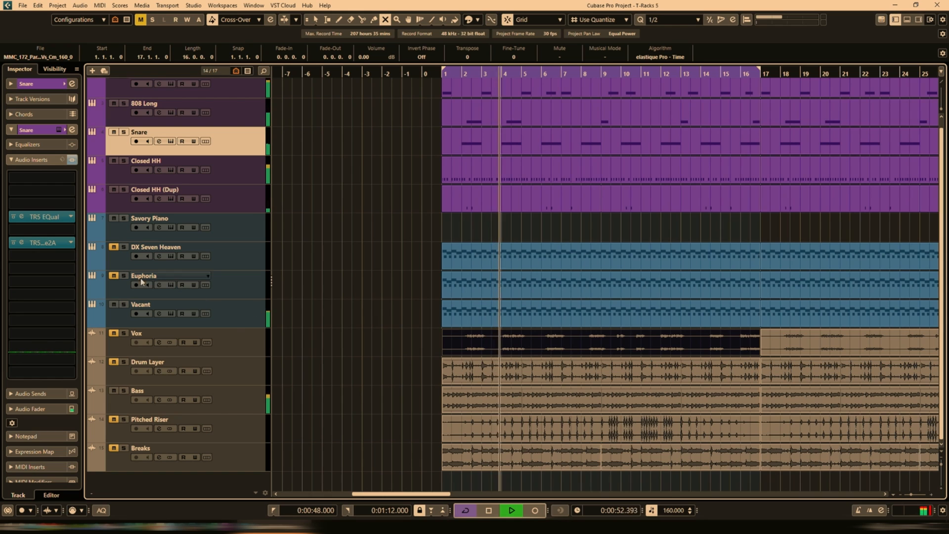
Step: Unmute the Euphoria track and load TR5 Classic Clipper from the T-RackS 5 Harmonics group in its fifth insert slot
{"action": "left_click", "coordinate": [117, 278]}
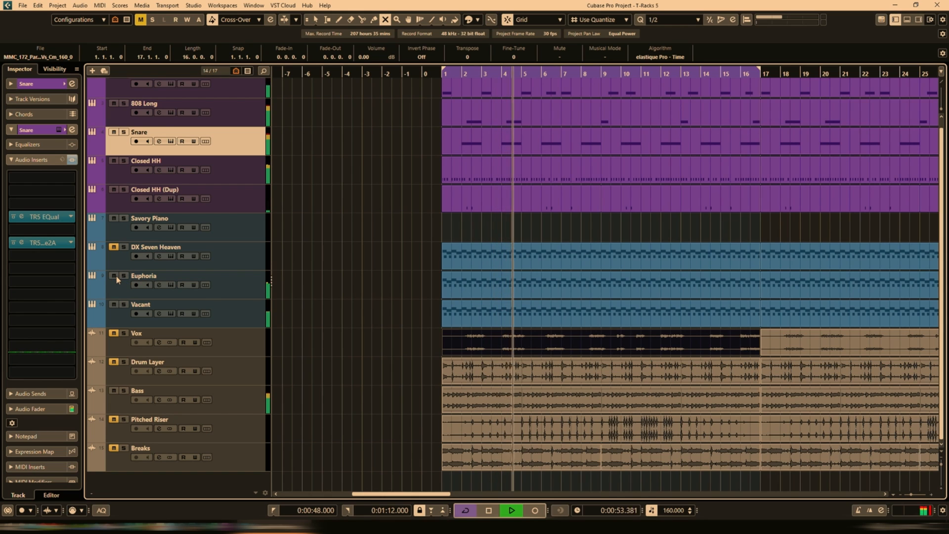
{"action": "left_click", "coordinate": [229, 286]}
{"action": "key", "text": "Down"}
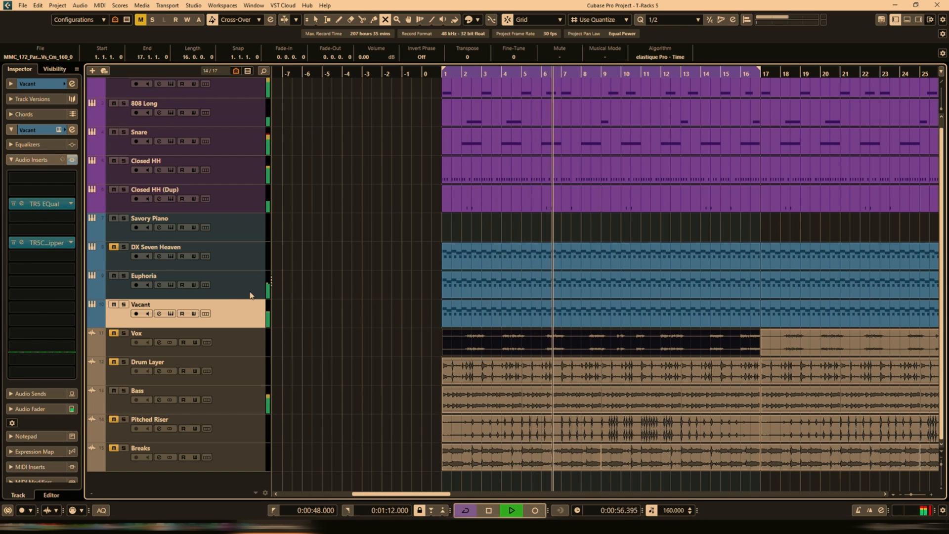
{"action": "left_click", "coordinate": [247, 295]}
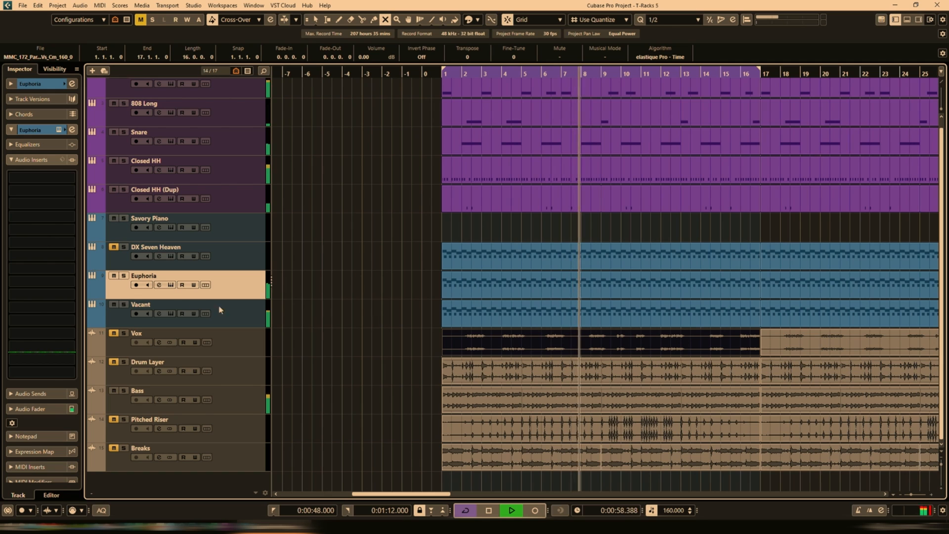
{"action": "left_click", "coordinate": [40, 228]}
{"action": "type", "text": "d"}
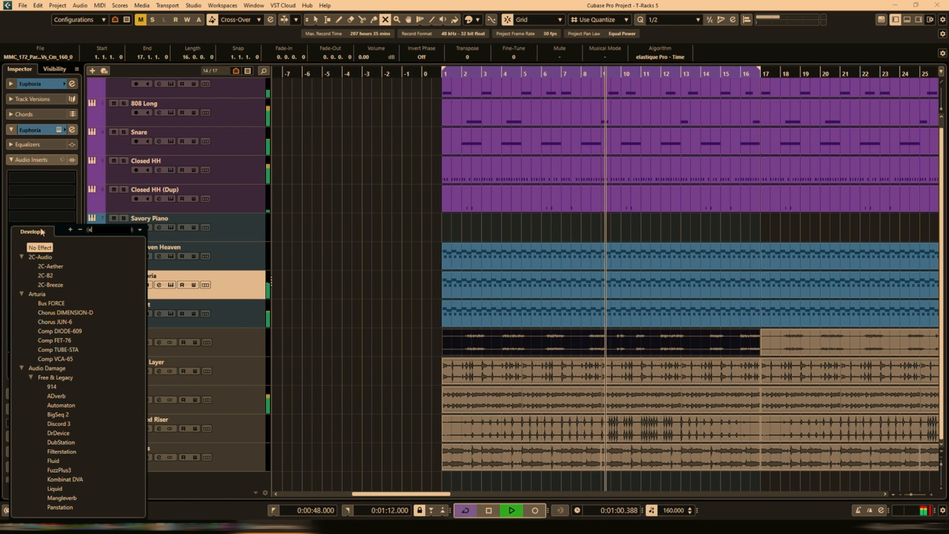
{"action": "type", "text": "ipper"}
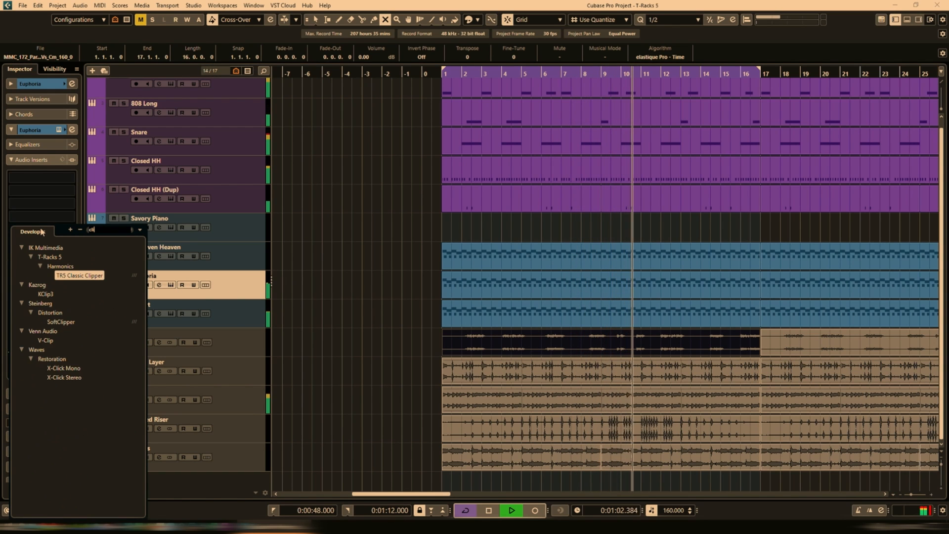
{"action": "left_click", "coordinate": [79, 274]}
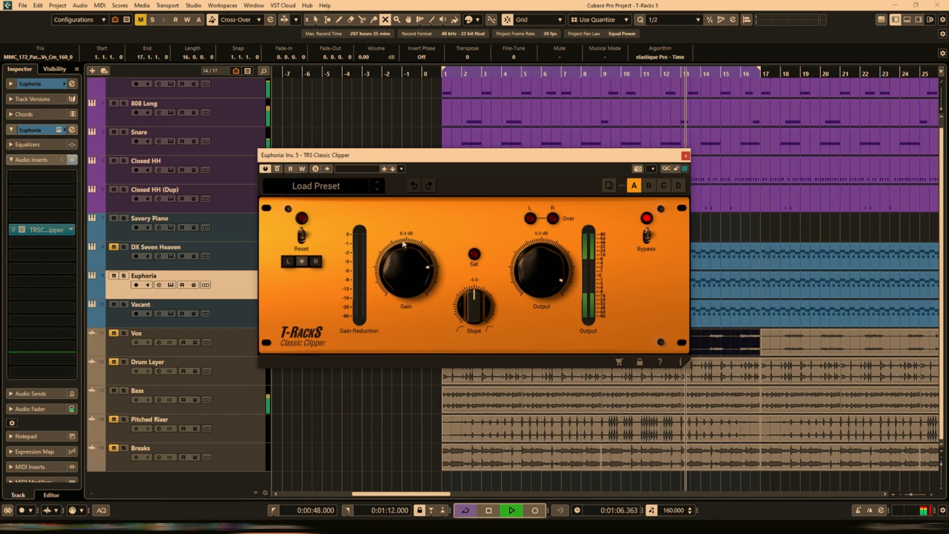
Step: Set the Euphoria Classic Clipper's gain to 14.1 dB, lower its output level, and close the plug-in
{"action": "mouse_move", "coordinate": [557, 279]}
{"action": "left_mouse_down"}
{"action": "mouse_move", "coordinate": [551, 303]}
{"action": "mouse_move", "coordinate": [541, 280]}
{"action": "left_mouse_up"}
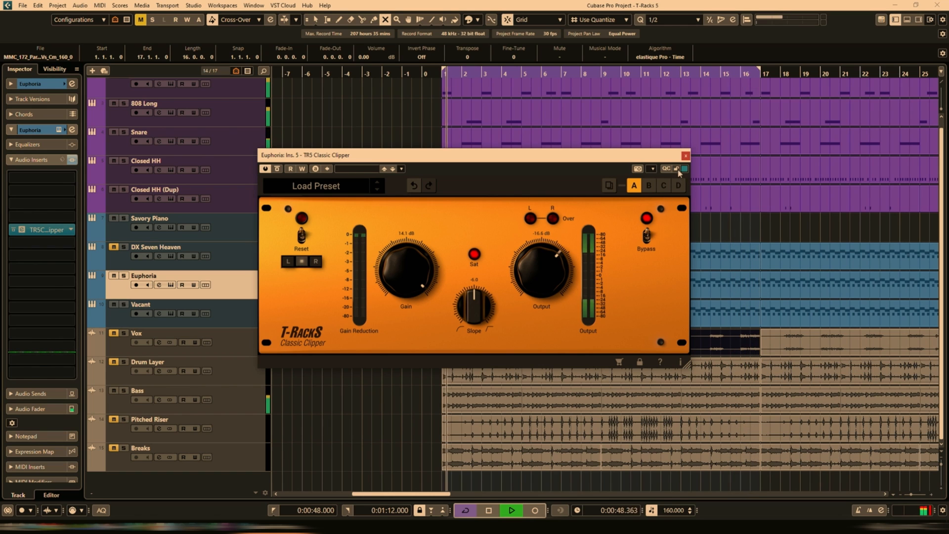
{"action": "left_click", "coordinate": [685, 157]}
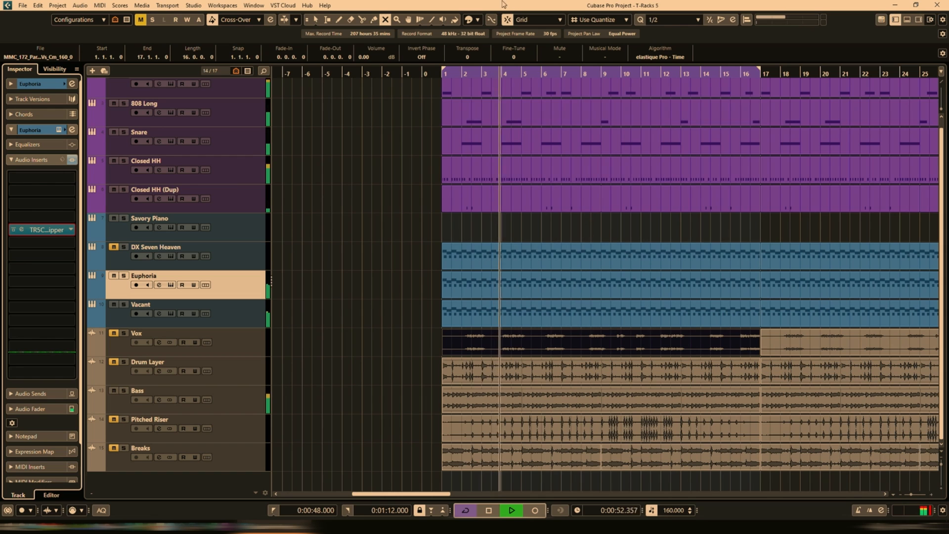
Step: Stop playback and arrange the Project Out's TR5 VC-670 and TR5 Brickwall Limiter windows so that both can be seen
{"action": "key", "text": "1"}
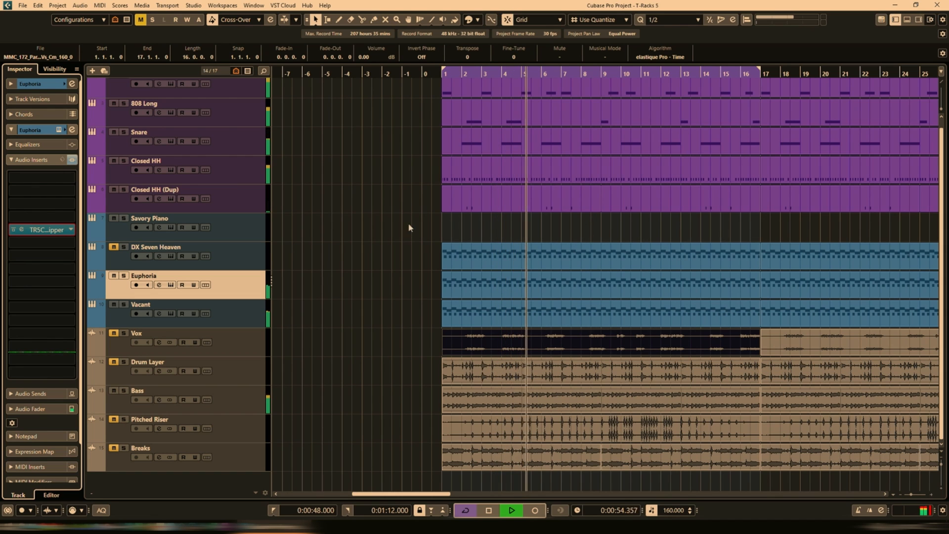
{"action": "left_click", "coordinate": [456, 164]}
{"action": "key", "text": "space"}
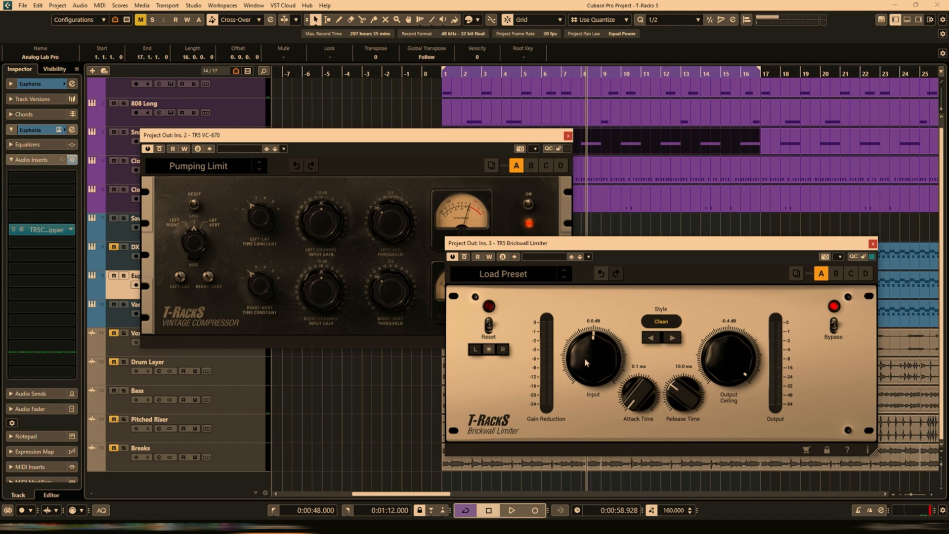
{"action": "left_click_drag", "start_coordinate": [384, 144], "coordinate": [311, 110]}
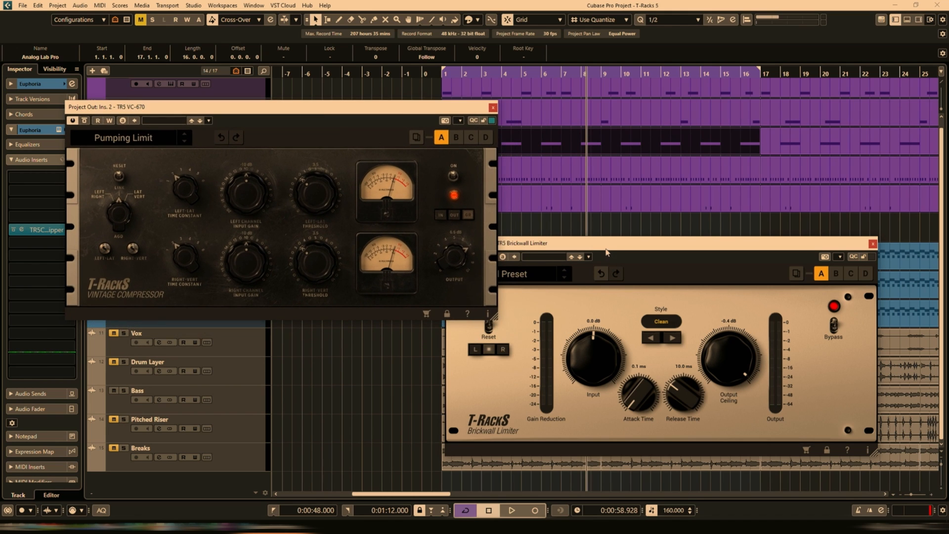
{"action": "left_click_drag", "start_coordinate": [606, 249], "coordinate": [635, 254]}
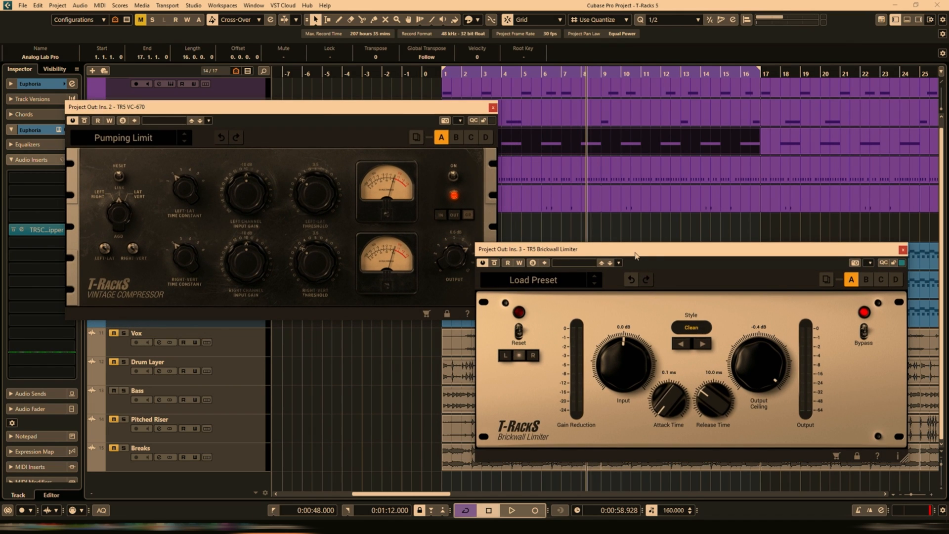